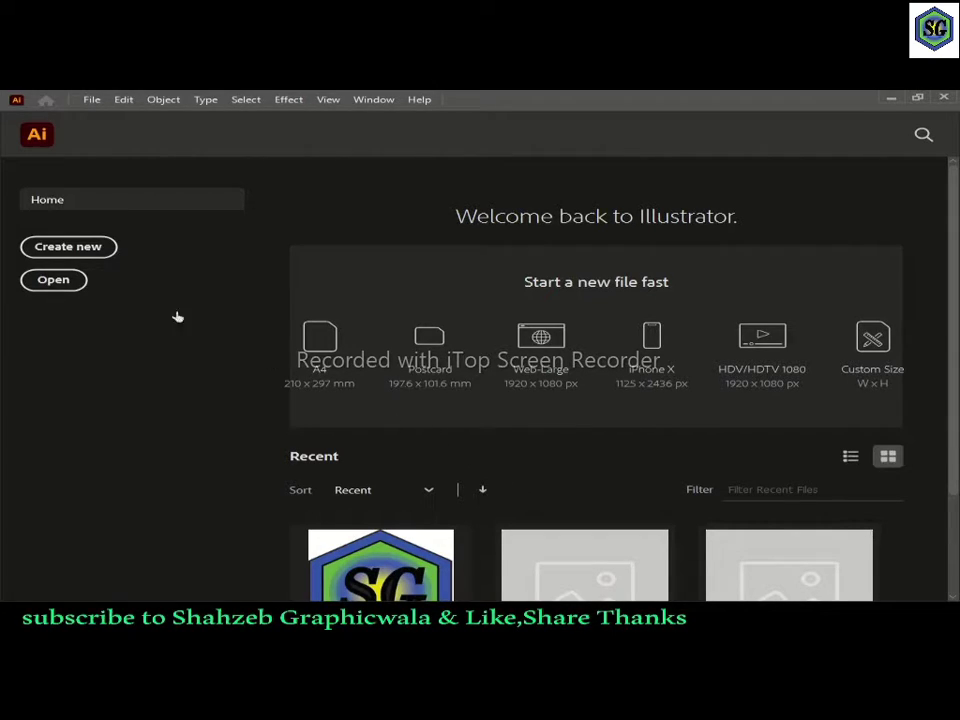
# Step: Create the blank Untitled-1 document from the Home screen and switch to the Selection tool
pyautogui.click(526, 389)
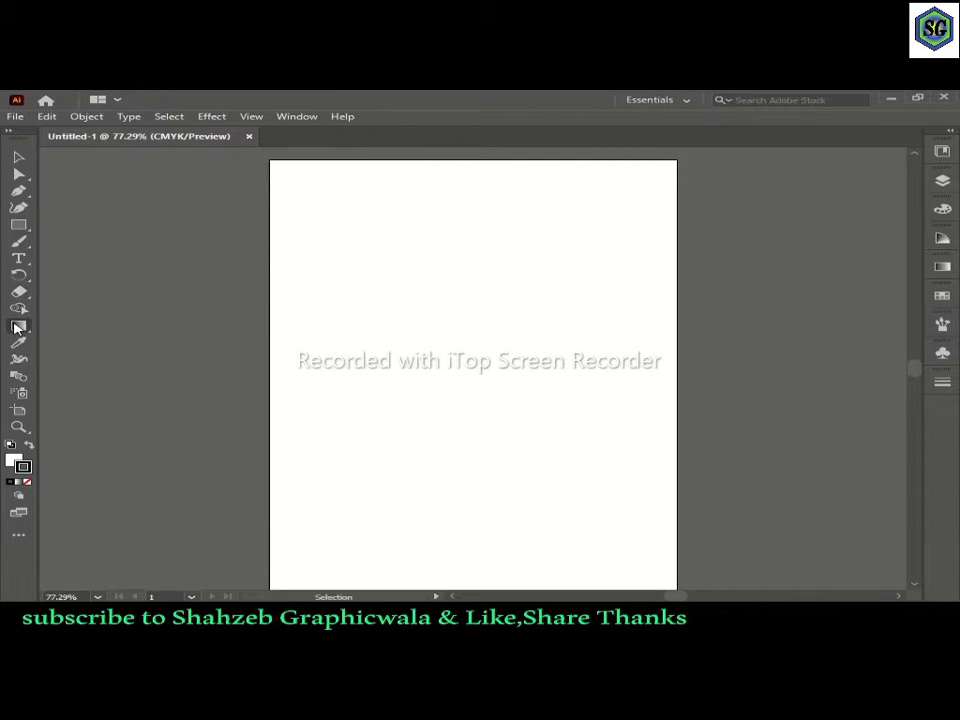
pyautogui.click(17, 326)
pyautogui.click(15, 156)
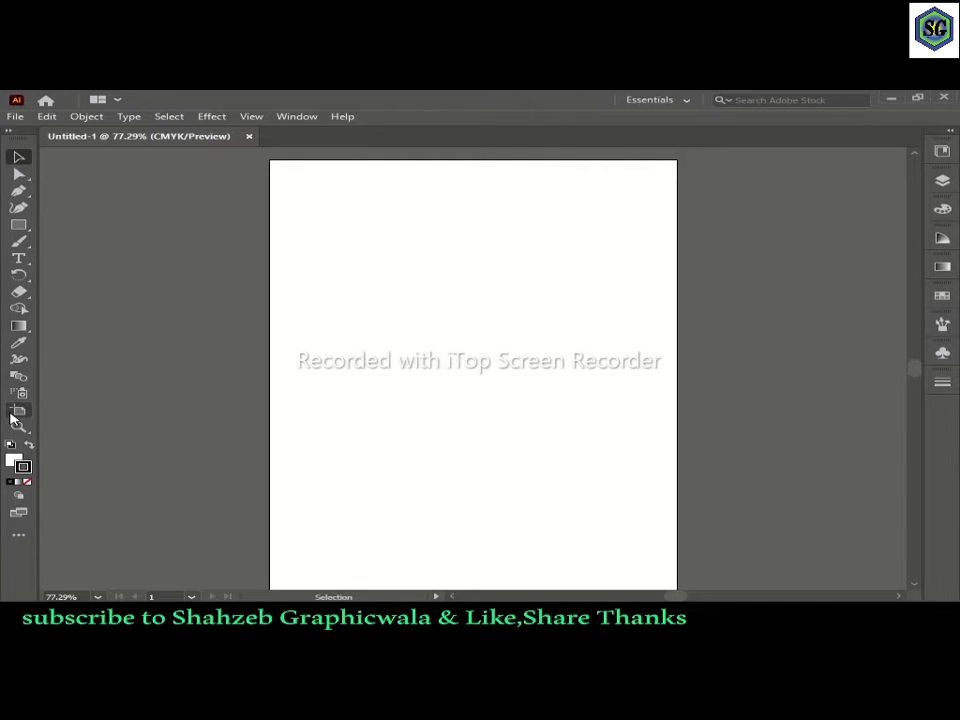
pyautogui.click(17, 411)
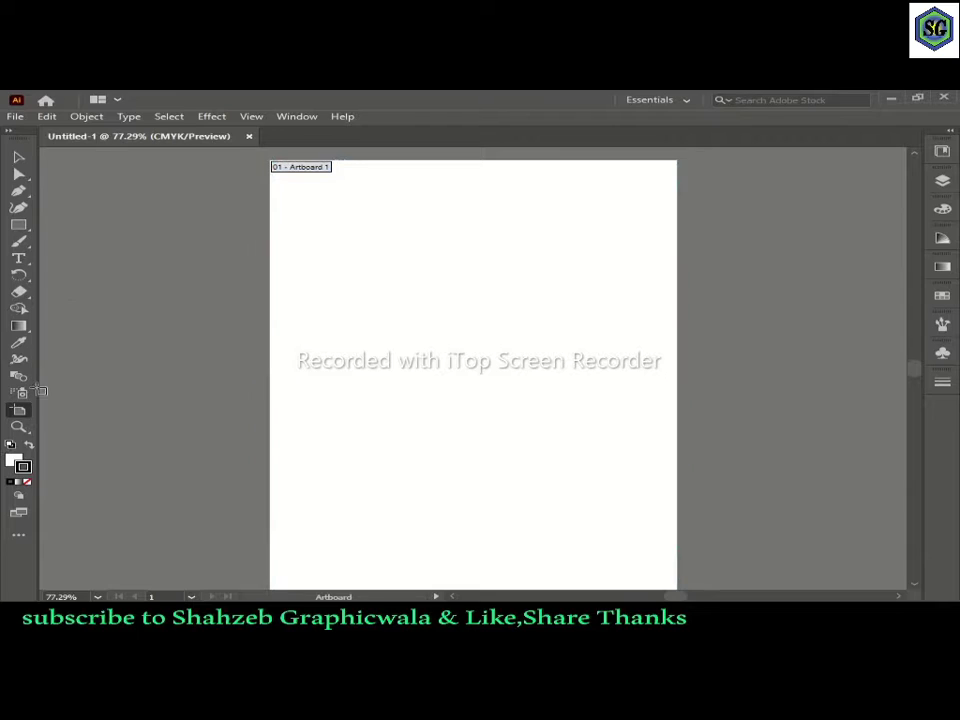
pyautogui.click(18, 157)
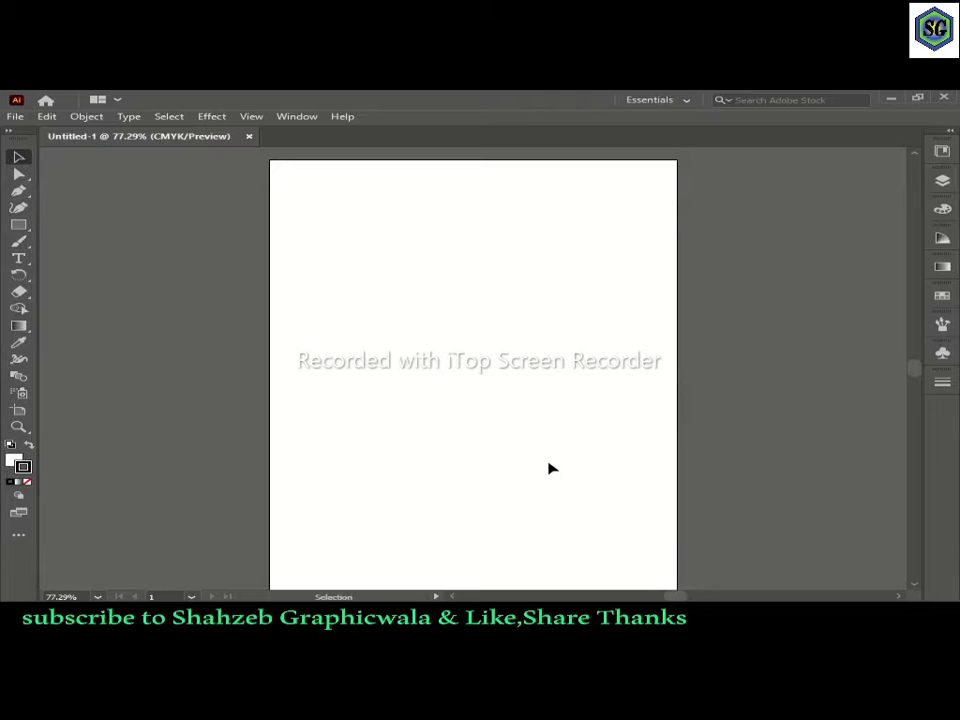
pyautogui.press('space')
pyautogui.moveTo(466, 341)
pyautogui.mouseDown()
pyautogui.moveTo(401, 435)
pyautogui.moveTo(621, 388)
pyautogui.moveTo(429, 381)
pyautogui.moveTo(416, 370)
pyautogui.mouseUp()
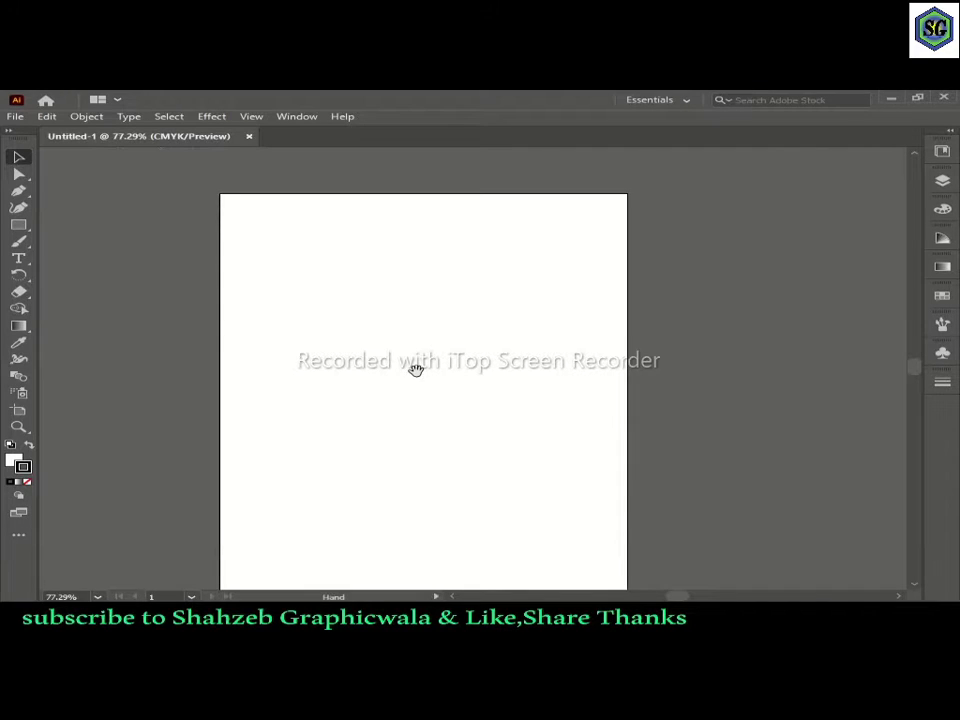
pyautogui.moveTo(476, 364)
pyautogui.mouseDown()
pyautogui.moveTo(671, 349)
pyautogui.moveTo(227, 394)
pyautogui.moveTo(490, 532)
pyautogui.moveTo(330, 420)
pyautogui.moveTo(540, 366)
pyautogui.moveTo(446, 328)
pyautogui.mouseUp()
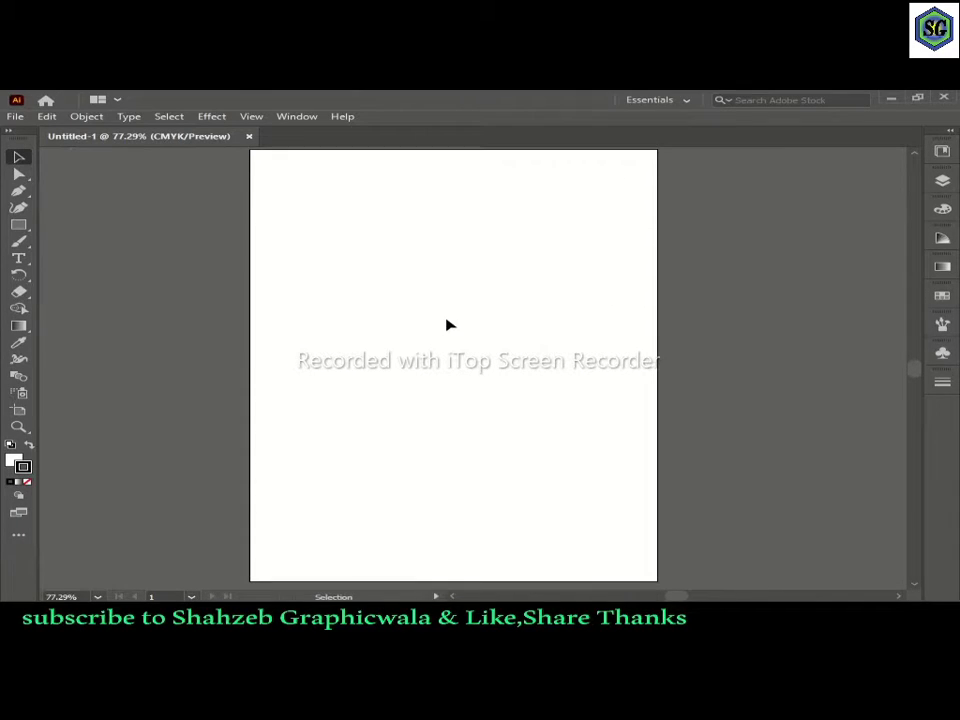
pyautogui.moveTo(446, 326)
pyautogui.mouseDown()
pyautogui.moveTo(530, 400)
pyautogui.moveTo(465, 431)
pyautogui.moveTo(512, 251)
pyautogui.moveTo(478, 208)
pyautogui.mouseUp()
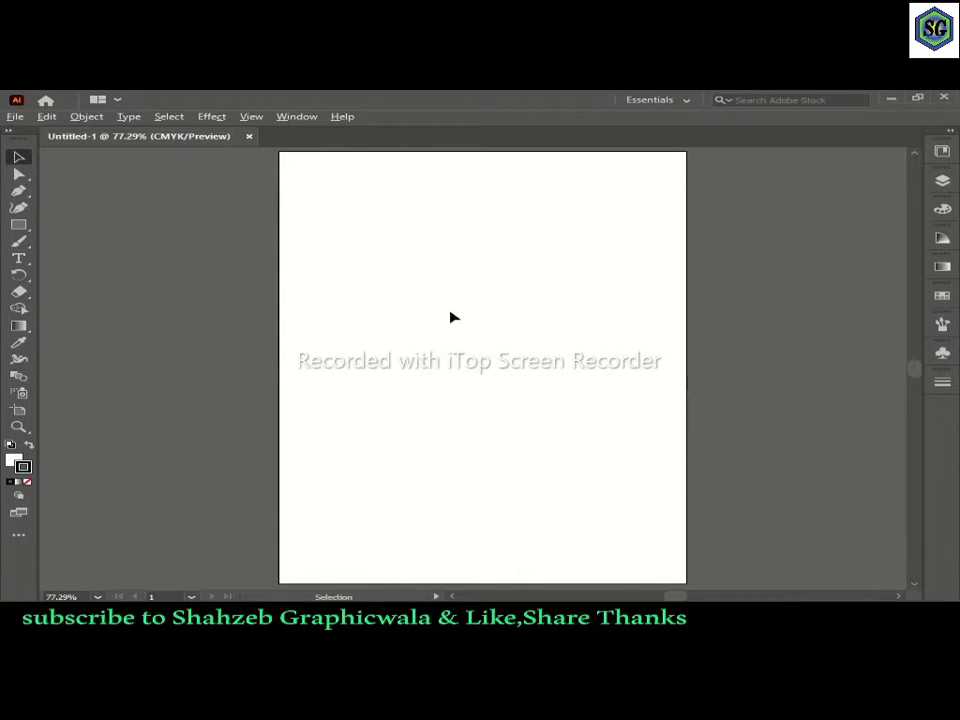
pyautogui.scroll(3, 432, 485)
pyautogui.scroll(-3, 432, 485)
pyautogui.scroll(3, 432, 485)
pyautogui.scroll(-2, 432, 485)
pyautogui.scroll(-1, 432, 485)
pyautogui.scroll(1, 432, 485)
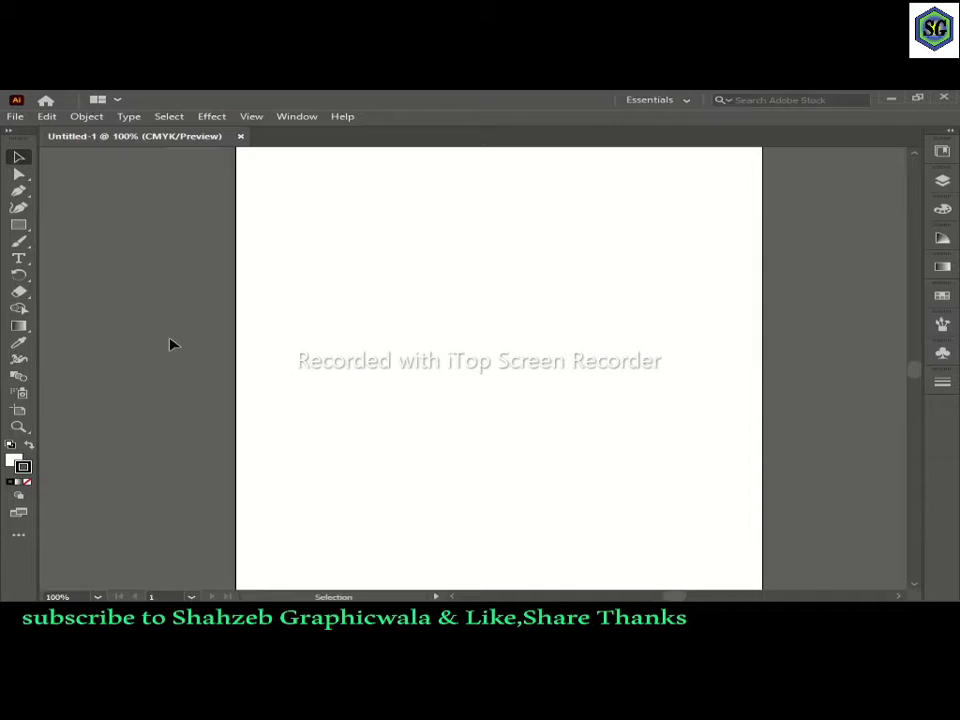
# Step: Shorten Artboard 1 from the top and widen it on the left into a landscape rectangle
pyautogui.moveTo(418, 332)
pyautogui.mouseDown()
pyautogui.moveTo(301, 325)
pyautogui.moveTo(386, 350)
pyautogui.mouseUp()
pyautogui.click(18, 410)
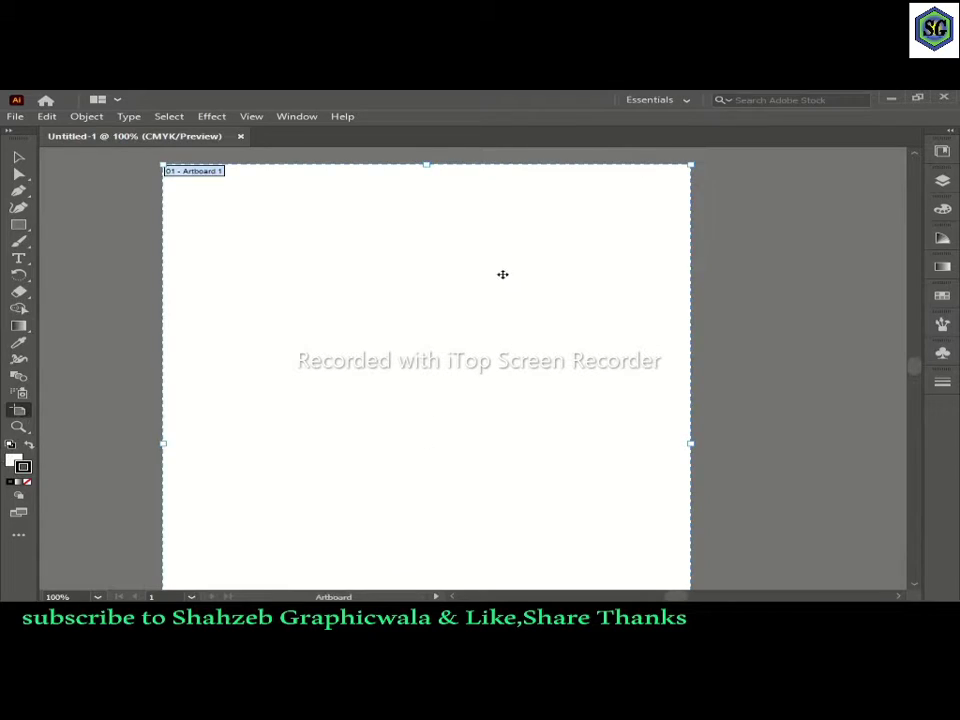
pyautogui.keyDown('alt'); pyautogui.scroll(-3, 499, 281); pyautogui.keyUp('alt')
pyautogui.keyDown('alt'); pyautogui.scroll(1, 490, 282); pyautogui.keyUp('alt')
pyautogui.moveTo(470, 223); pyautogui.dragTo(462, 356)
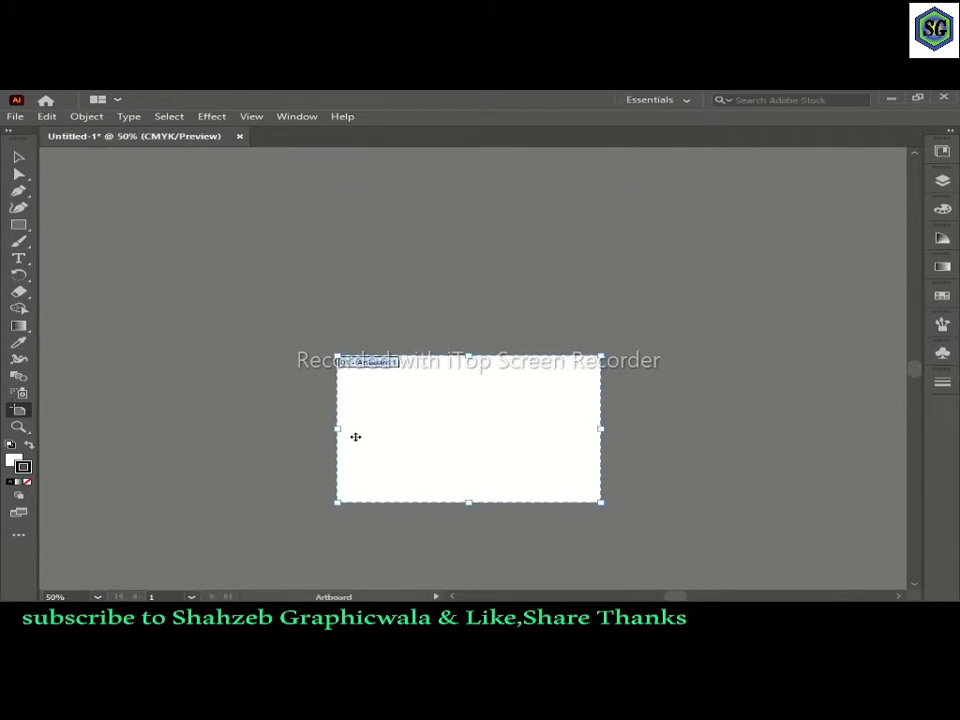
pyautogui.moveTo(337, 428); pyautogui.dragTo(297, 428)
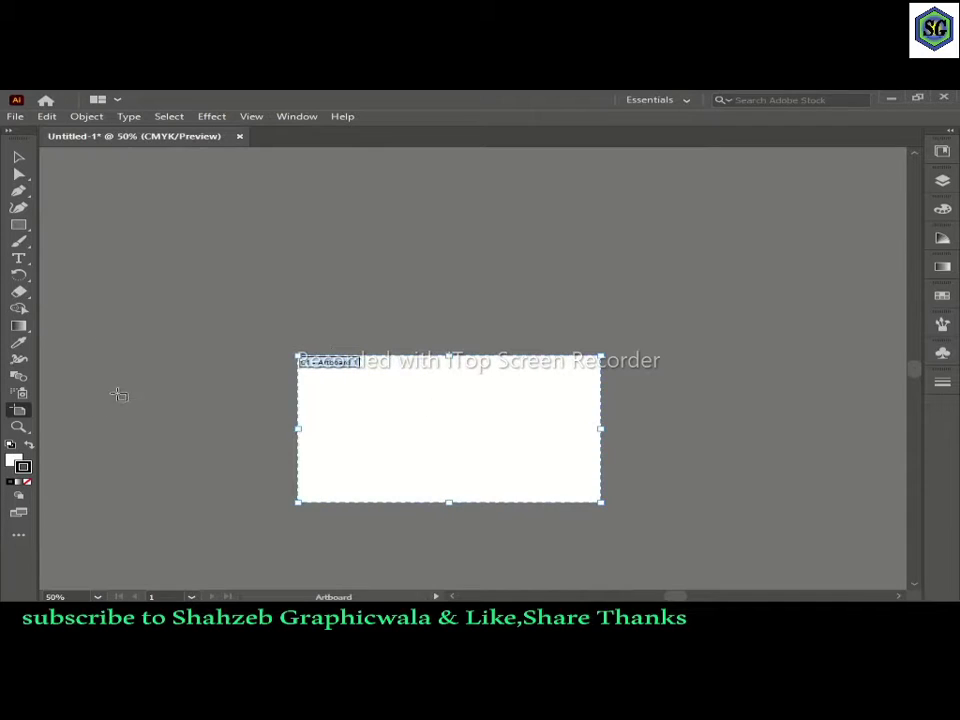
pyautogui.click(19, 159)
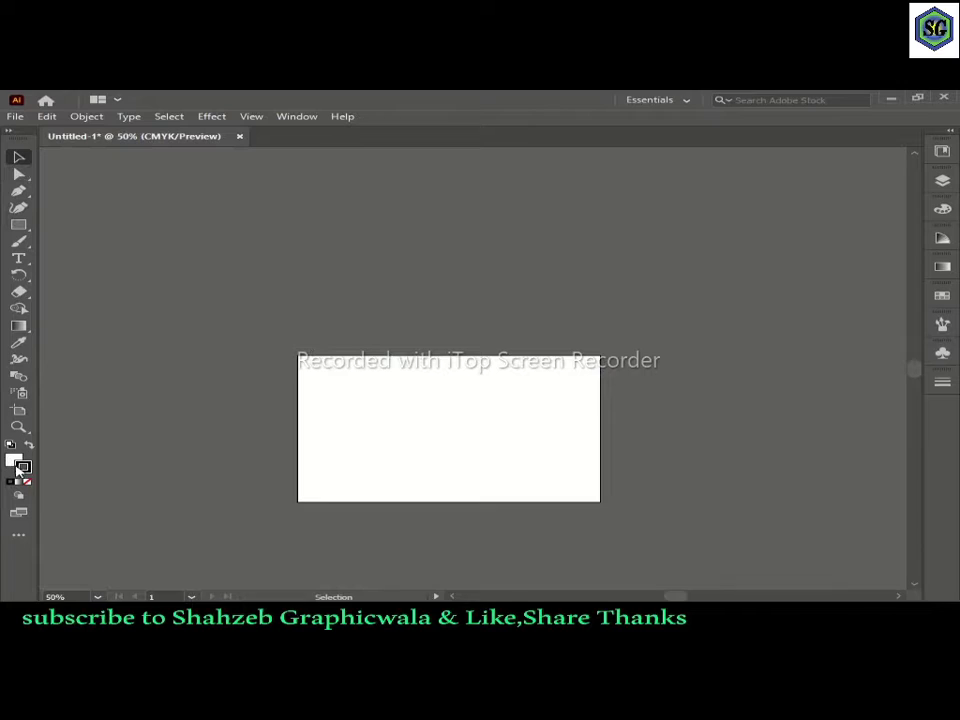
# Step: Swap fill and stroke so the fill is black, and set the stroke to None
pyautogui.click(20, 462)
pyautogui.click(27, 467)
pyautogui.click(30, 445)
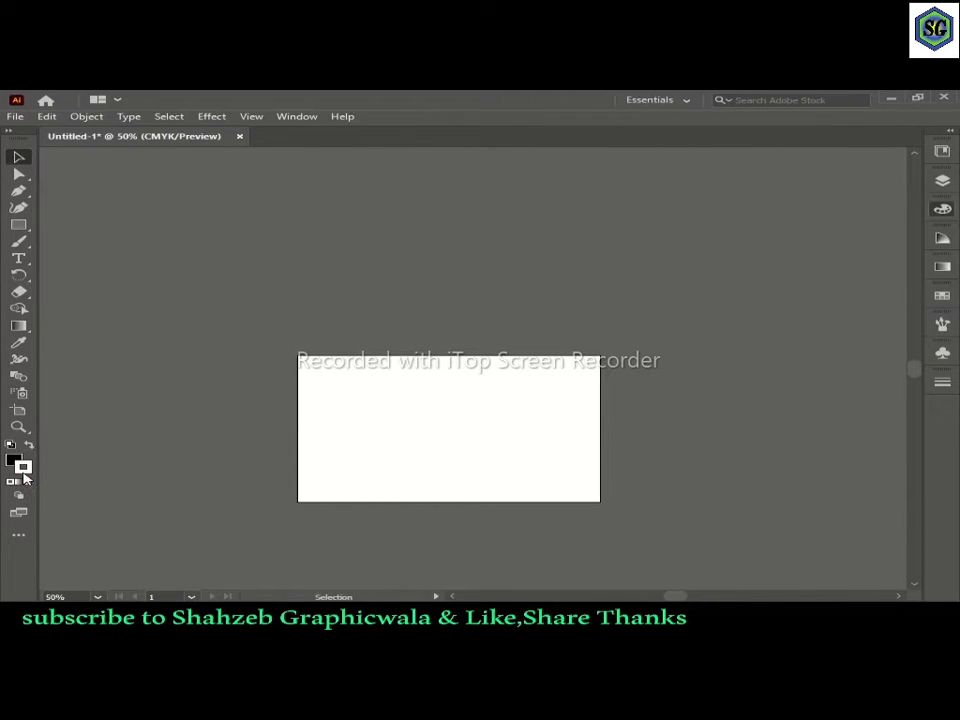
pyautogui.click(27, 482)
pyautogui.click(18, 192)
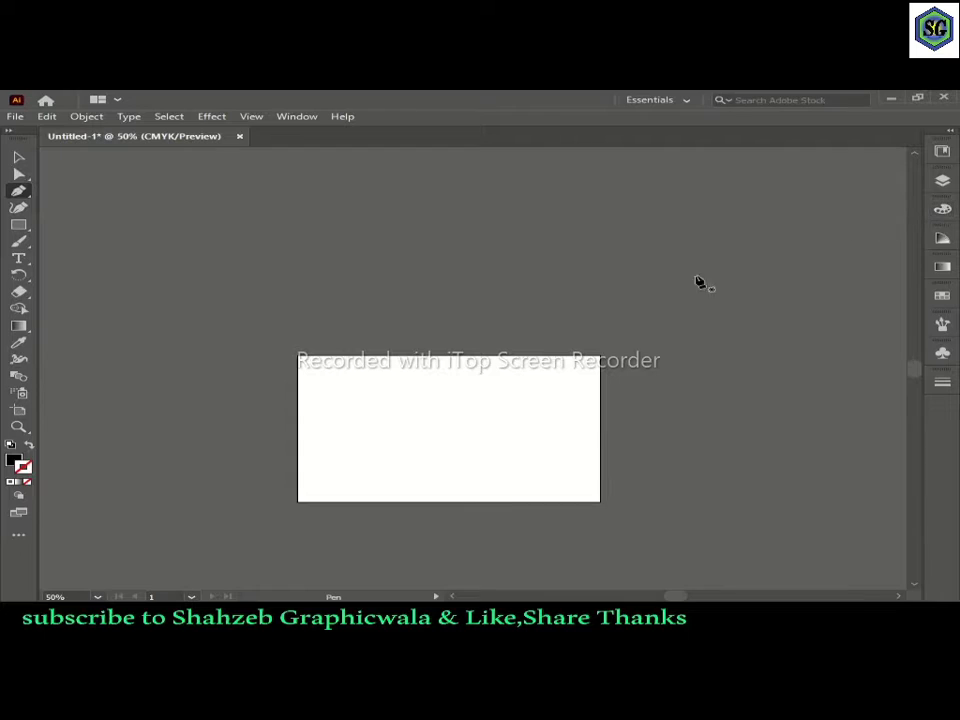
# Step: Zoom in and frame the artboard's left side with the Pen tool ready
pyautogui.scroll(1, 438, 470)
pyautogui.scroll(3, 439, 409)
pyautogui.scroll(-3, 439, 409)
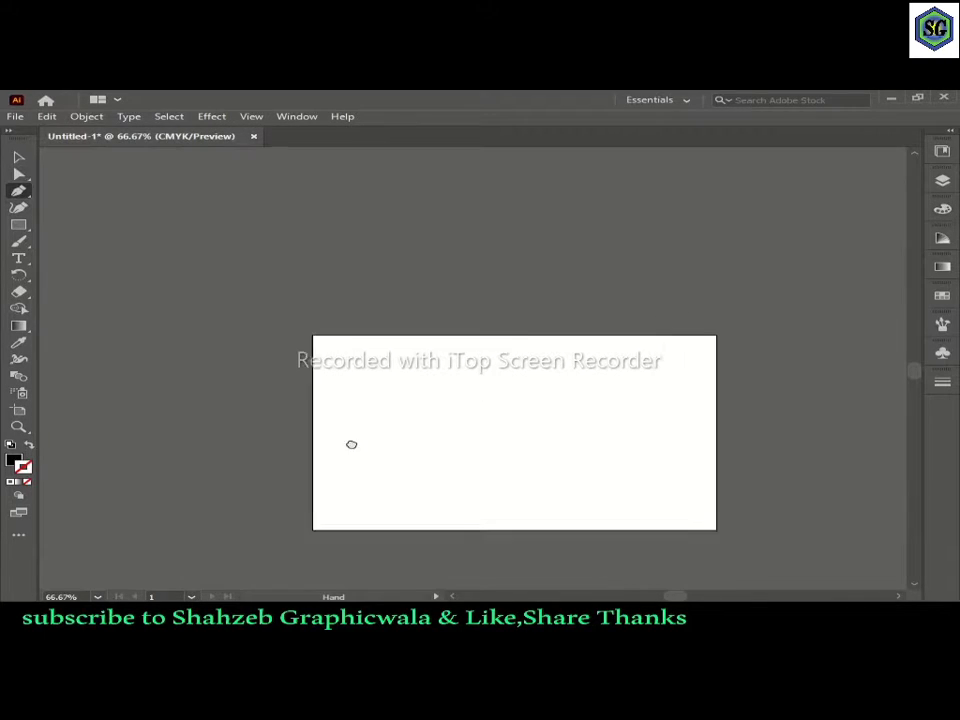
pyautogui.scroll(1, 396, 385)
pyautogui.scroll(1, 371, 345)
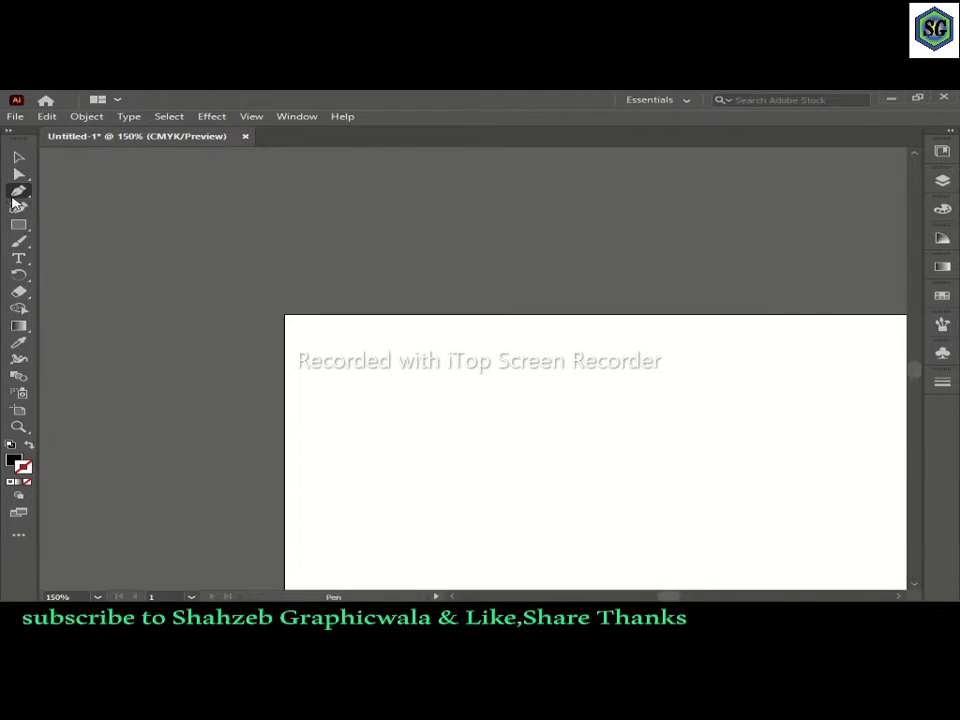
pyautogui.click(16, 193)
pyautogui.scroll(1, 365, 430)
pyautogui.press('space')
pyautogui.moveTo(409, 384); pyautogui.dragTo(336, 334)
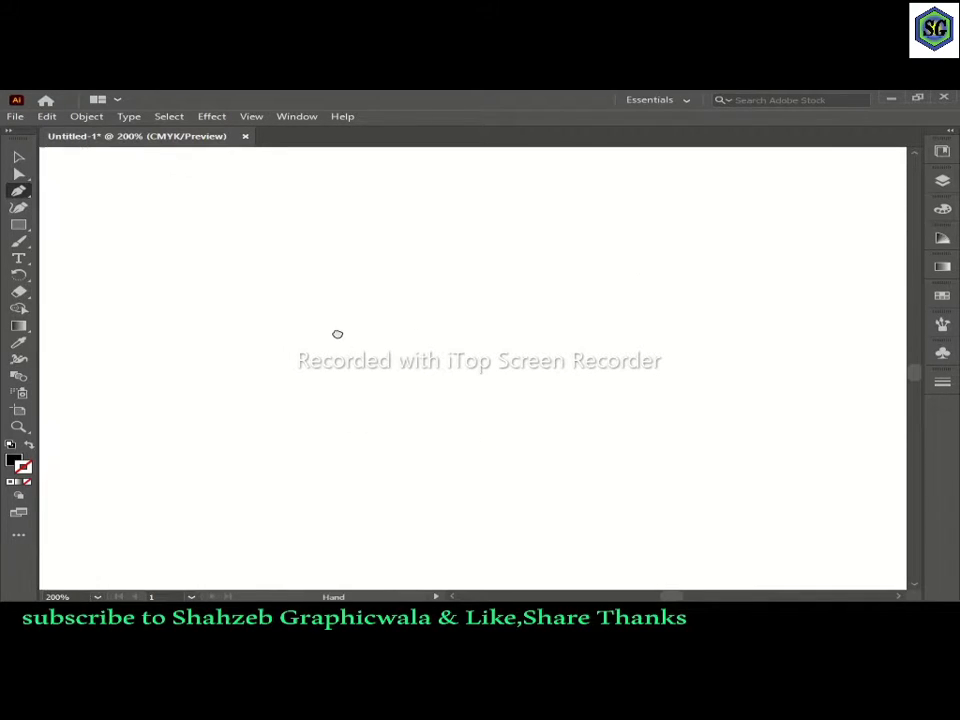
pyautogui.moveTo(368, 443)
pyautogui.mouseDown()
pyautogui.moveTo(441, 403)
pyautogui.moveTo(300, 368)
pyautogui.mouseUp()
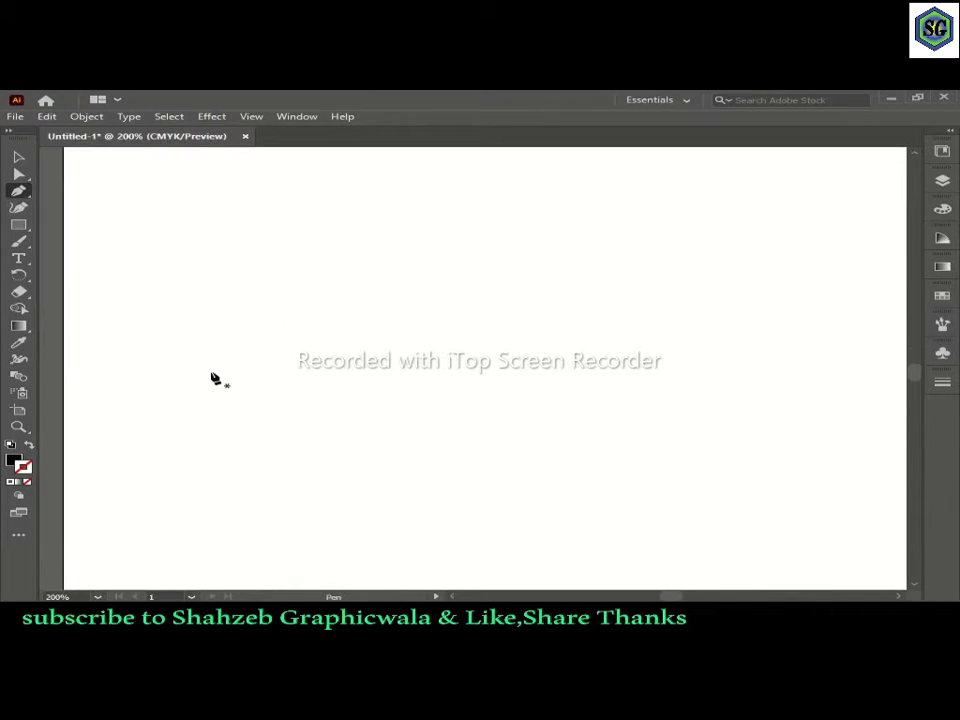
# Step: Draw a thin band slanting down to the right, restoring an accidentally deleted anchor
pyautogui.click(205, 358)
pyautogui.click(339, 396)
pyautogui.moveTo(339, 386); pyautogui.dragTo(306, 376)
pyautogui.moveTo(205, 358); pyautogui.dragTo(206, 354)
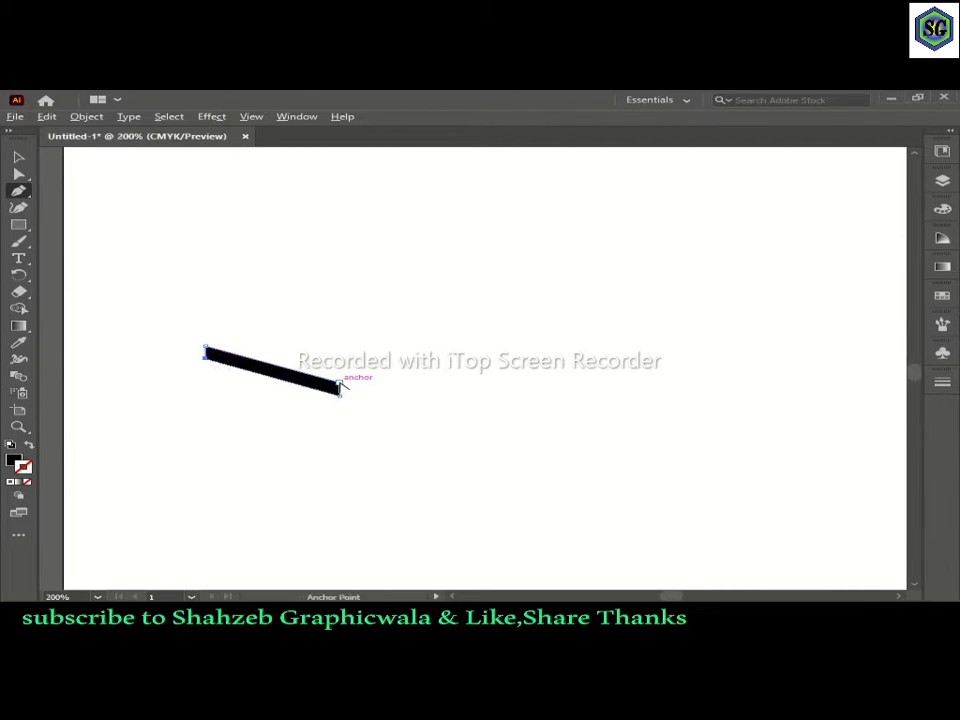
pyautogui.scroll(2, 340, 387)
pyautogui.scroll(1, 338, 388)
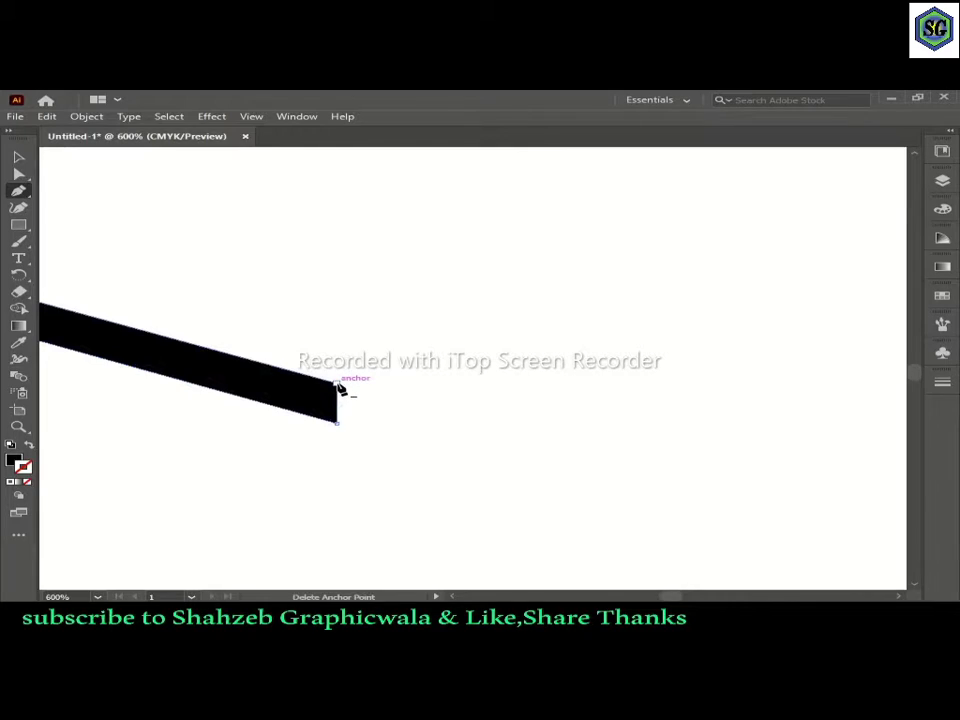
pyautogui.click(336, 382)
pyautogui.hotkey('ctrl', 'z')
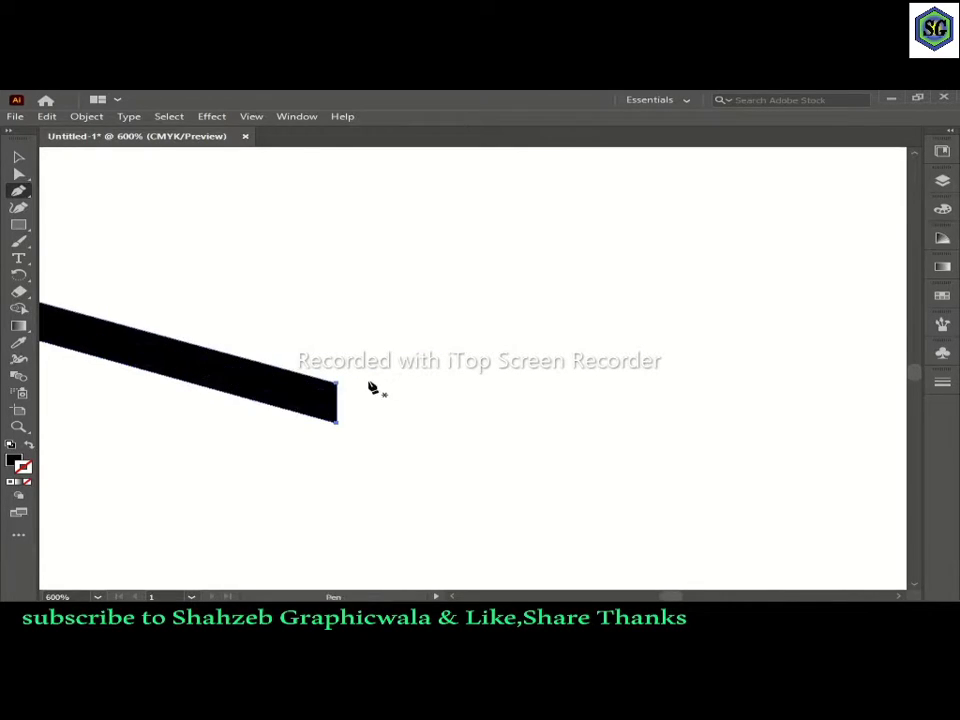
# Step: Reselect the band and resume the Pen path from its bottom-right corner
pyautogui.click(18, 157)
pyautogui.click(323, 216)
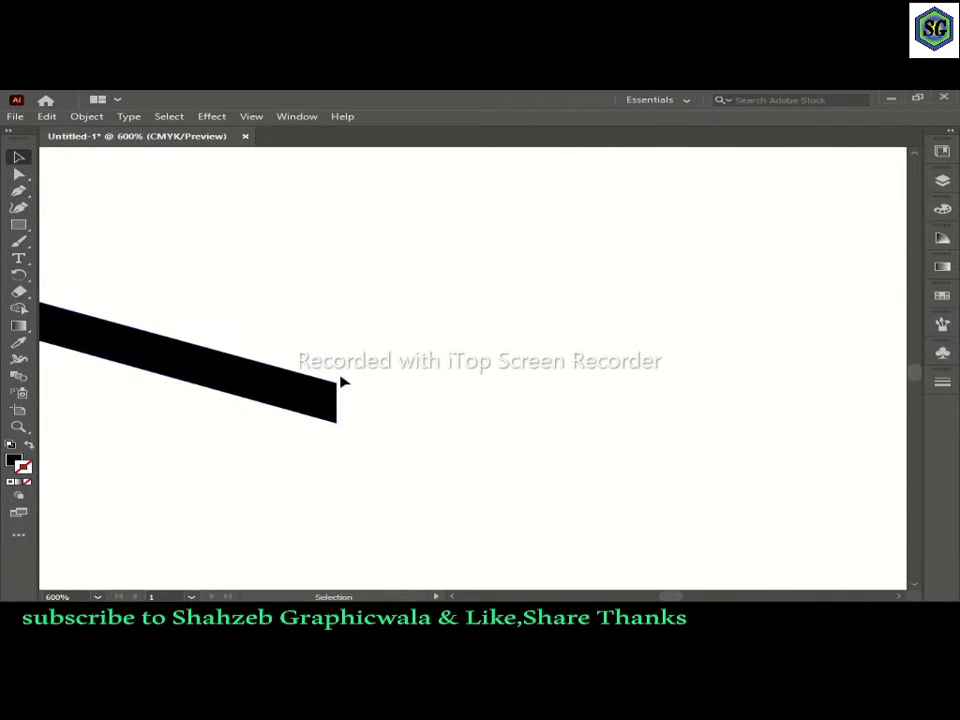
pyautogui.click(20, 192)
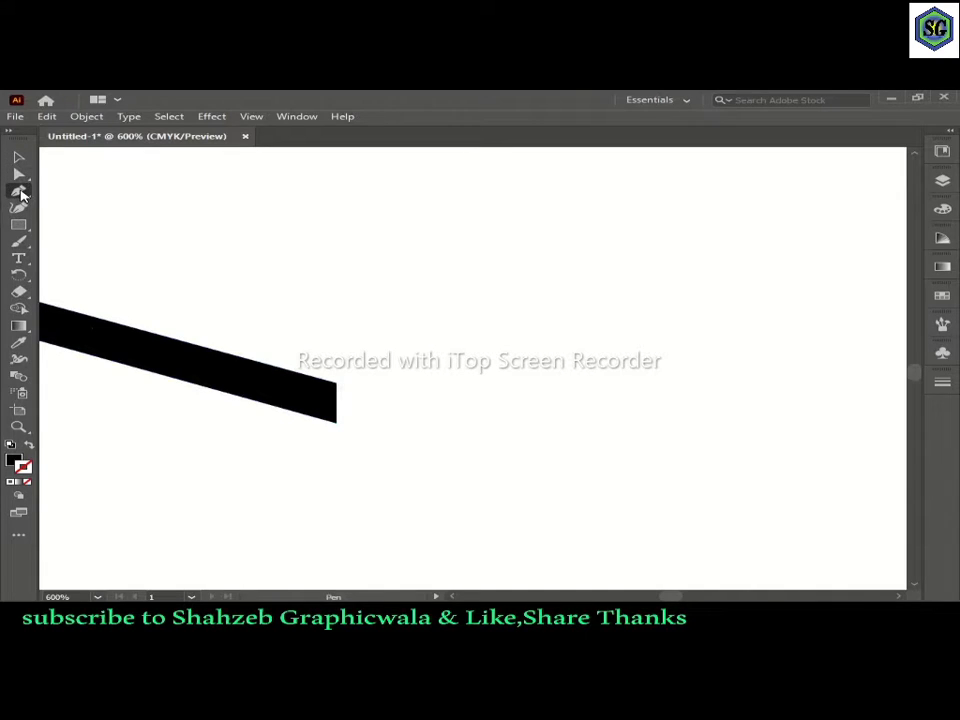
pyautogui.click(338, 386)
pyautogui.press('space')
pyautogui.scroll(-2, 611, 321)
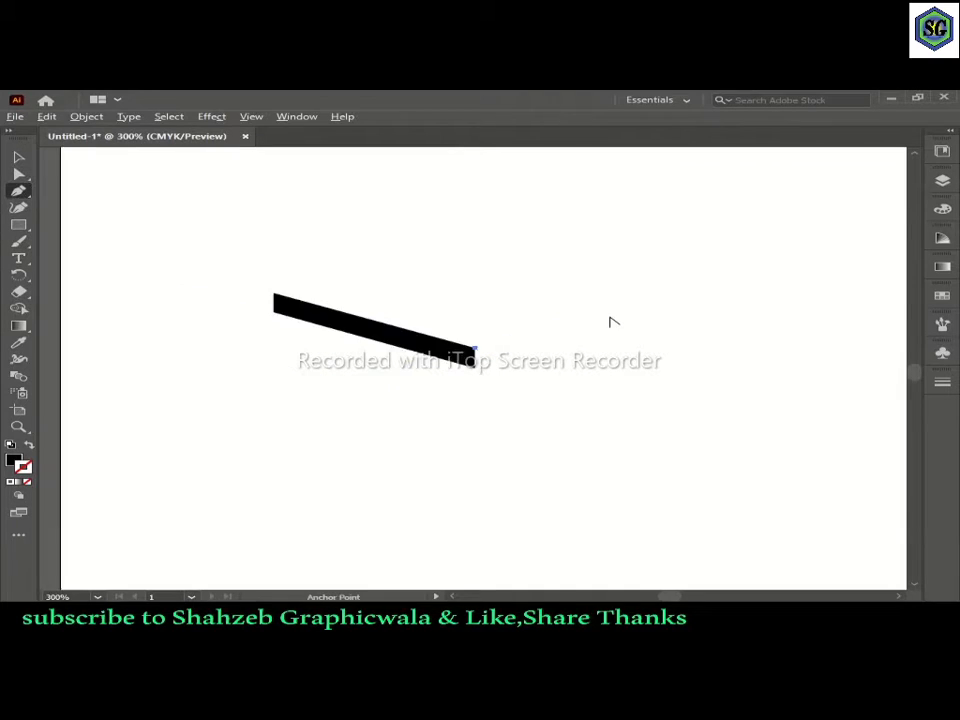
# Step: Extend the path up-right and back to the corner to form a V, then deselect it
pyautogui.scroll(-1, 620, 315)
pyautogui.moveTo(626, 311); pyautogui.dragTo(226, 385)
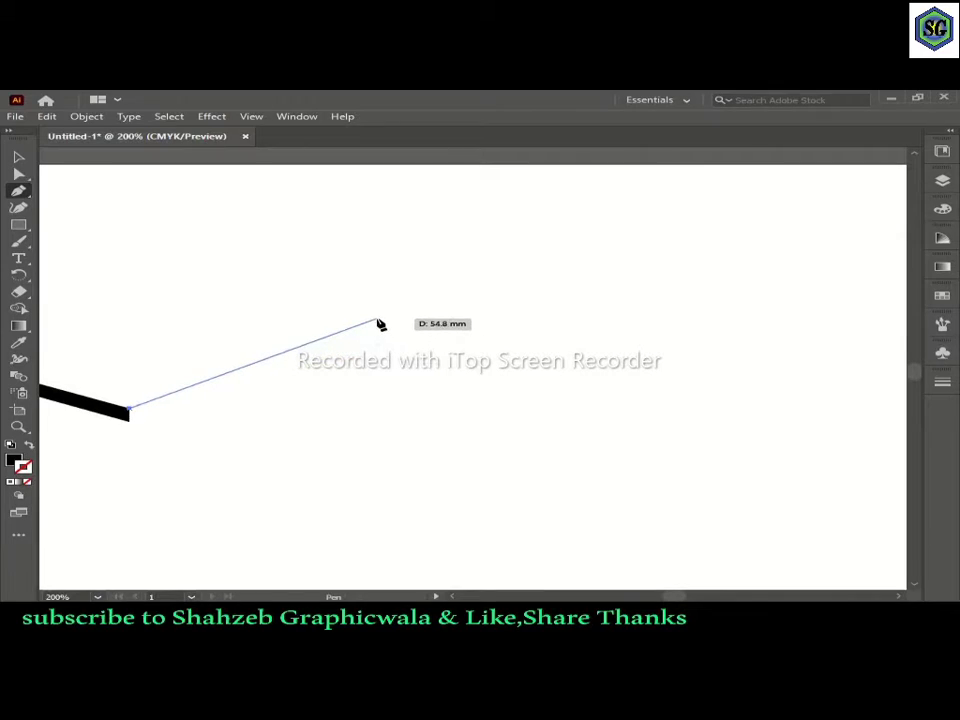
pyautogui.click(379, 324)
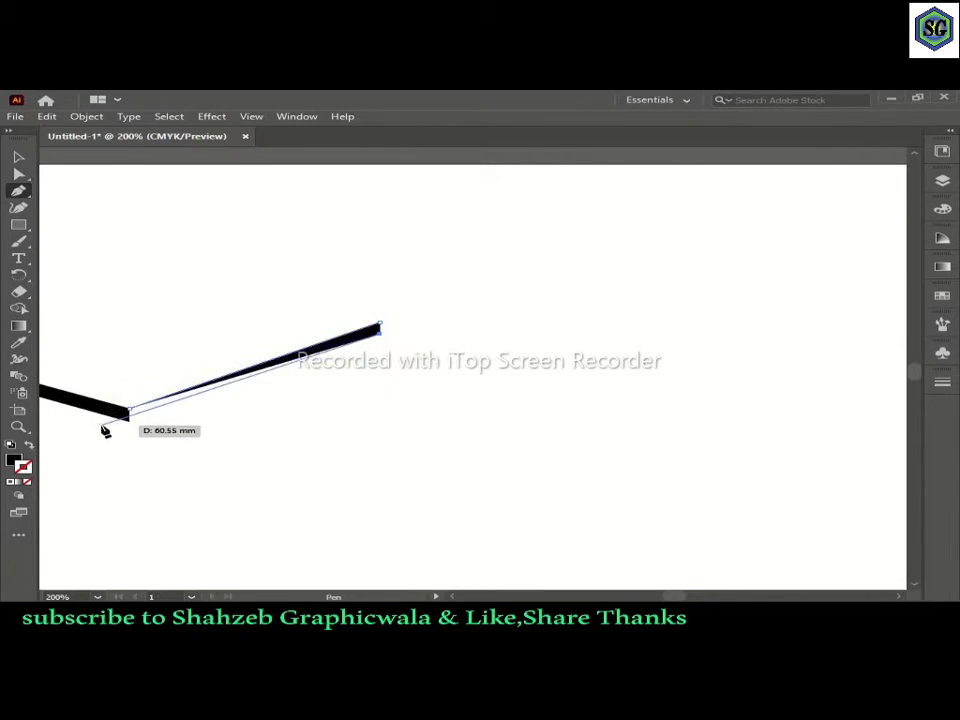
pyautogui.click(130, 411)
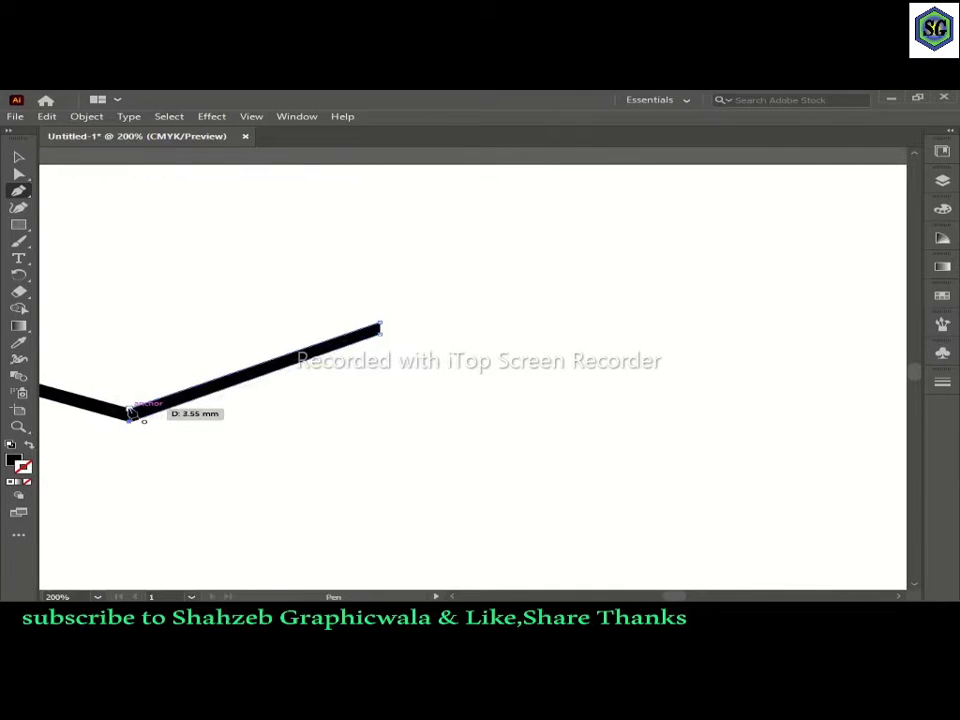
pyautogui.press('v')
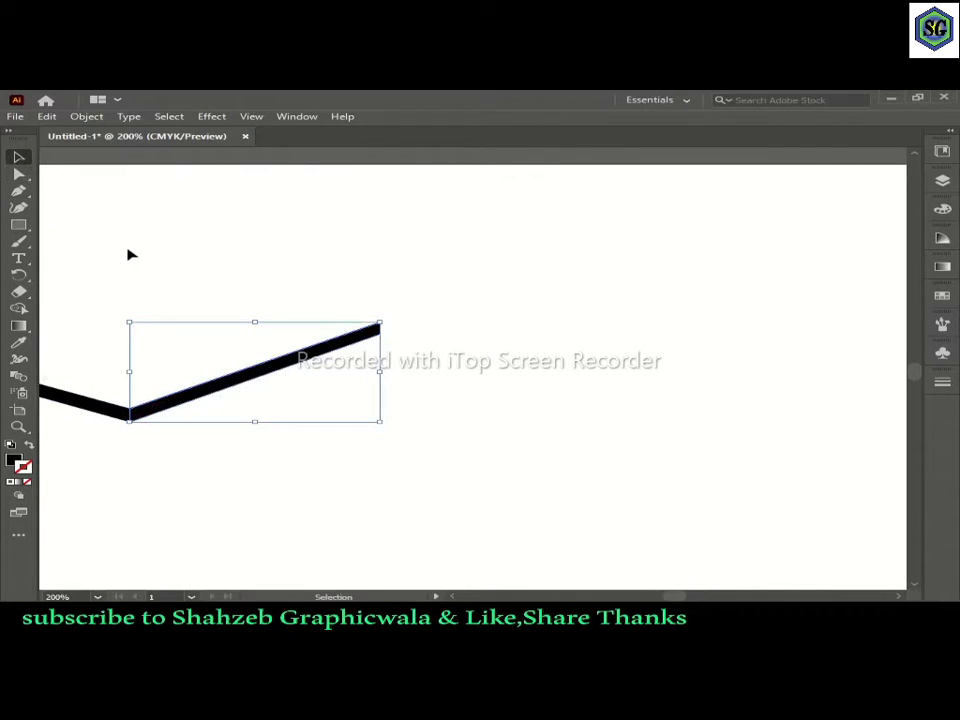
pyautogui.click(257, 261)
pyautogui.moveTo(286, 347)
pyautogui.mouseDown()
pyautogui.moveTo(298, 363)
pyautogui.moveTo(643, 471)
pyautogui.moveTo(516, 394)
pyautogui.mouseUp()
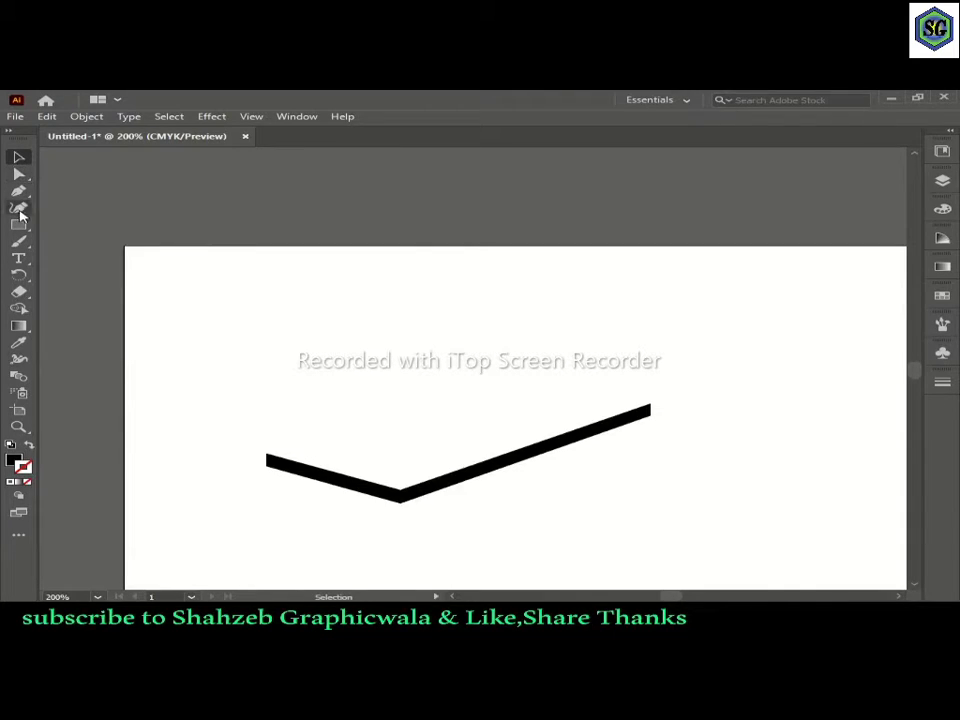
pyautogui.click(22, 227)
pyautogui.click(18, 190)
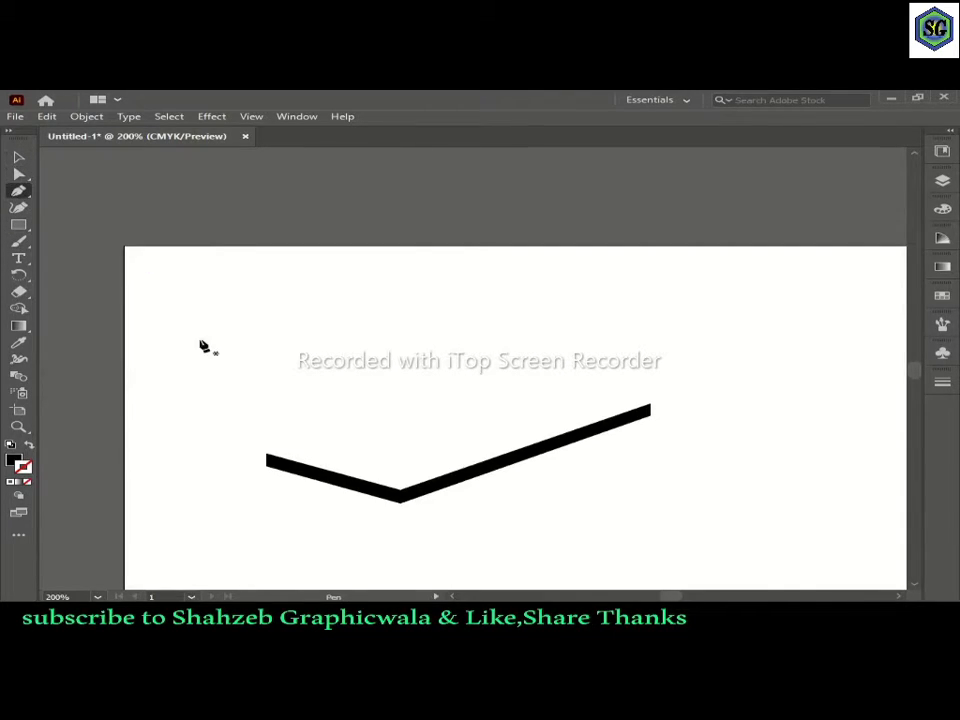
# Step: Draw and close a four-cornered top face over the V edge, then deselect it
pyautogui.click(266, 455)
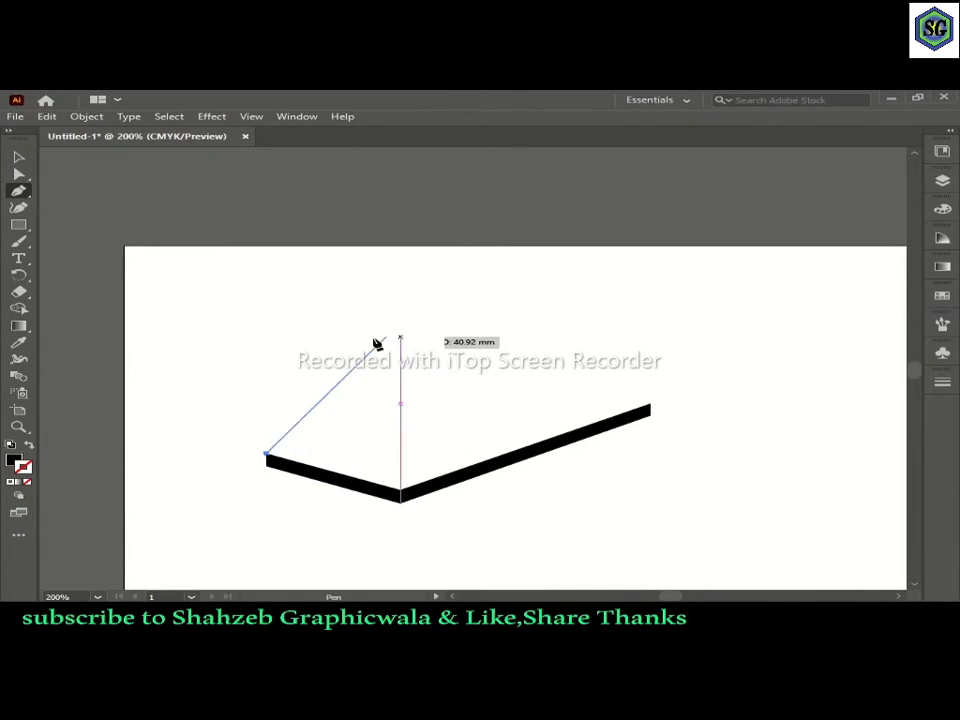
pyautogui.click(493, 385)
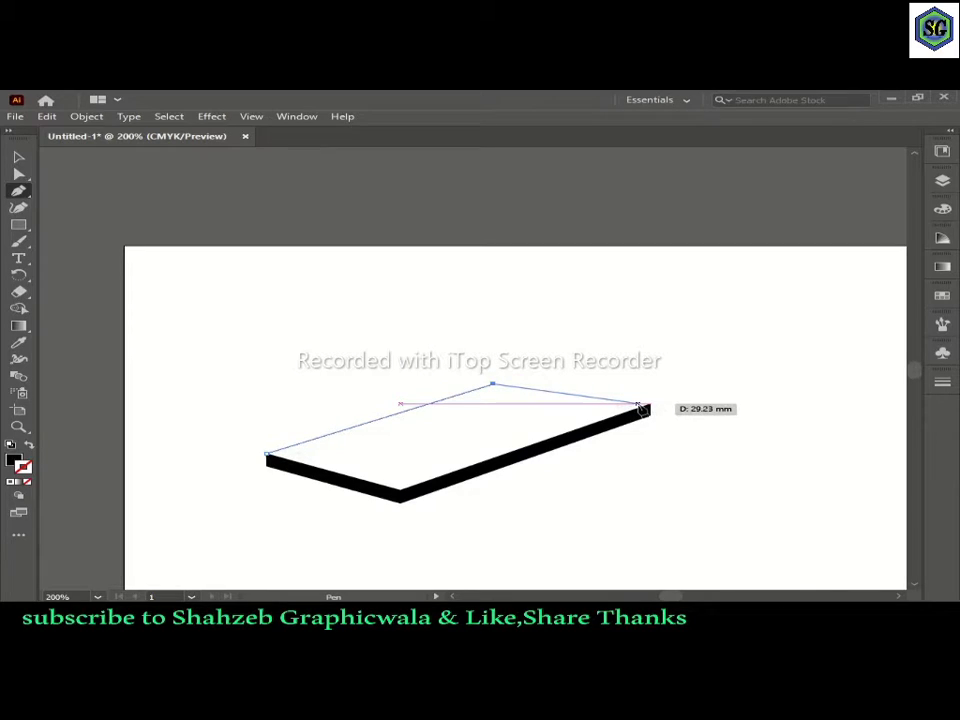
pyautogui.click(650, 406)
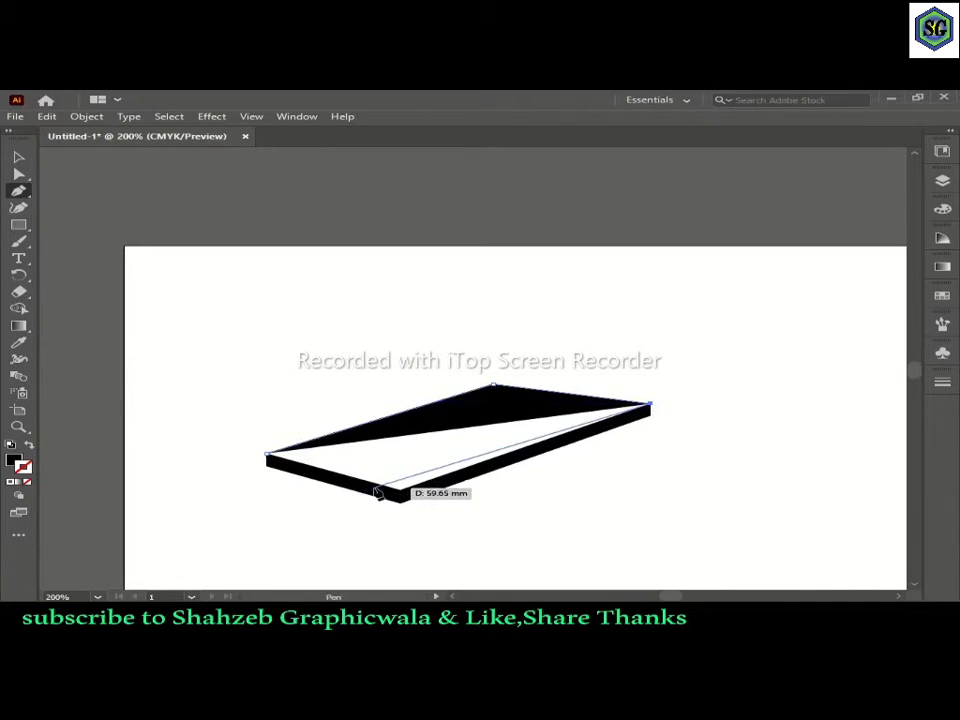
pyautogui.click(400, 490)
pyautogui.click(267, 456)
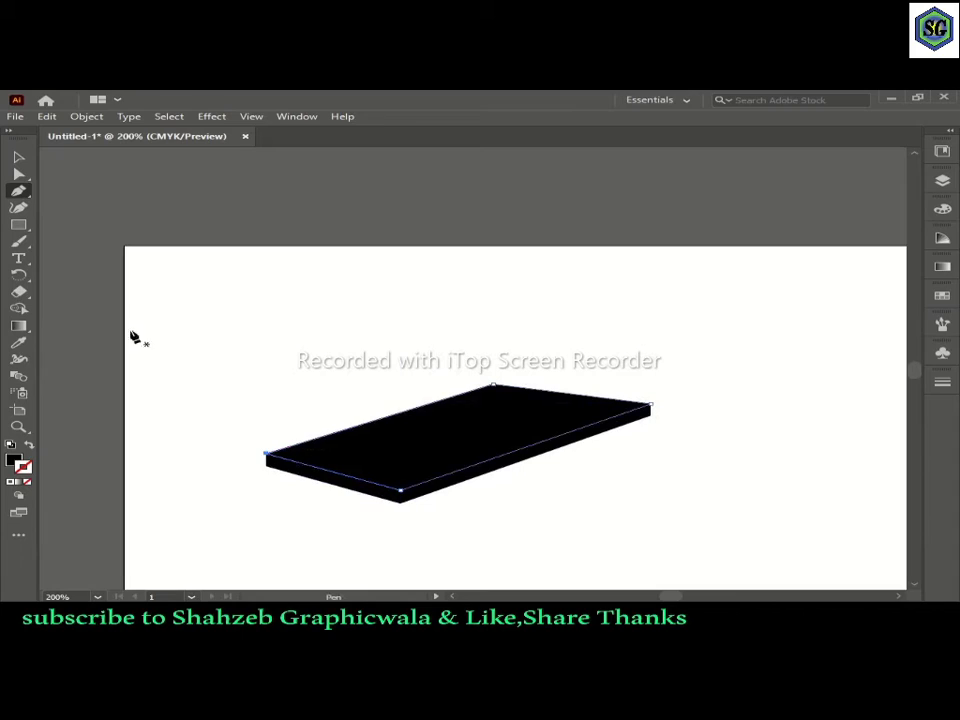
pyautogui.click(18, 157)
pyautogui.click(699, 441)
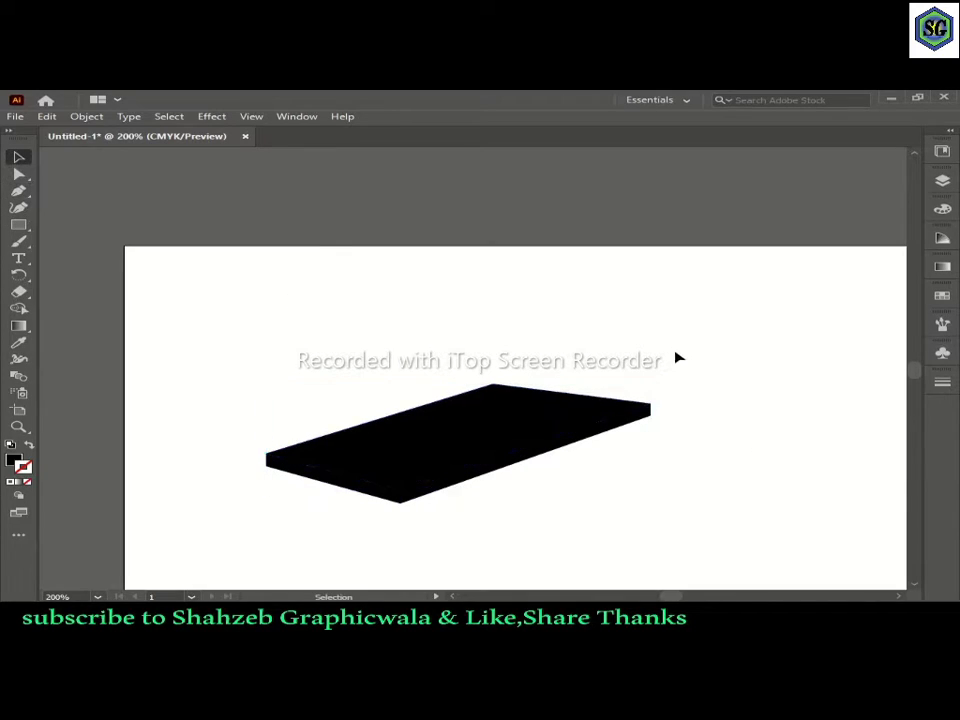
pyautogui.scroll(-1, 680, 468)
# Step: Outline a narrow leg from the tabletop's lower-left corner with four Pen points
pyautogui.scroll(-1, 657, 458)
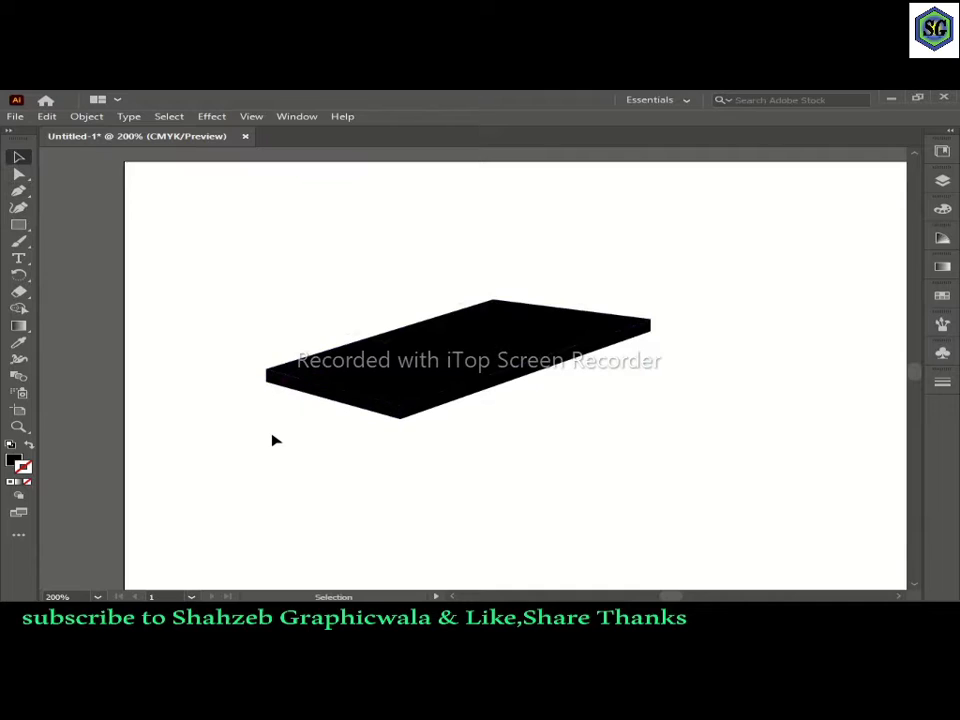
pyautogui.click(18, 191)
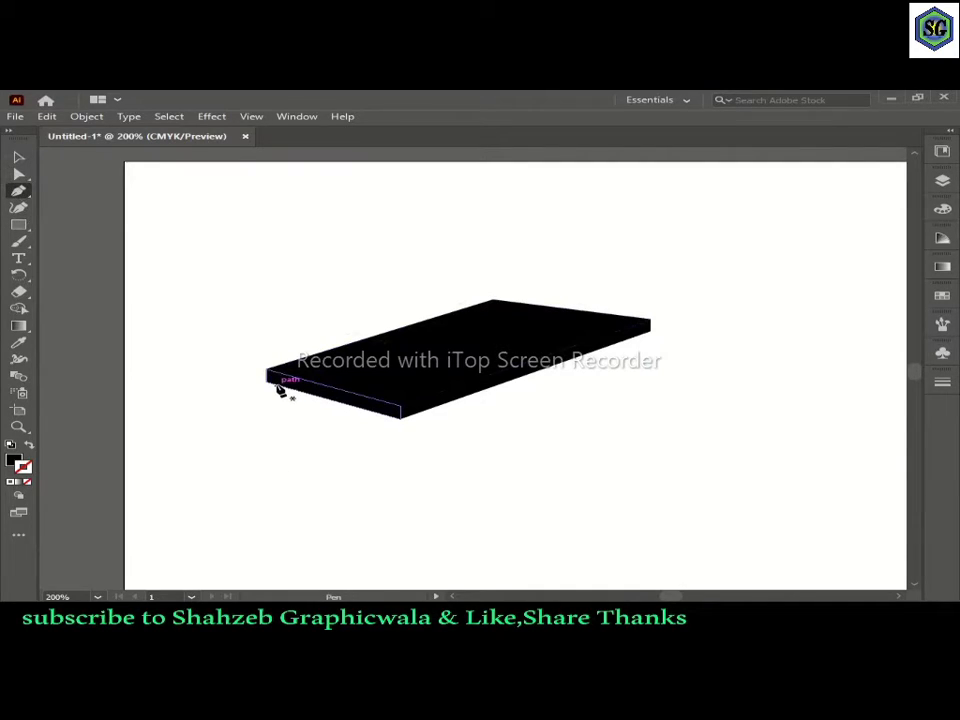
pyautogui.click(274, 380)
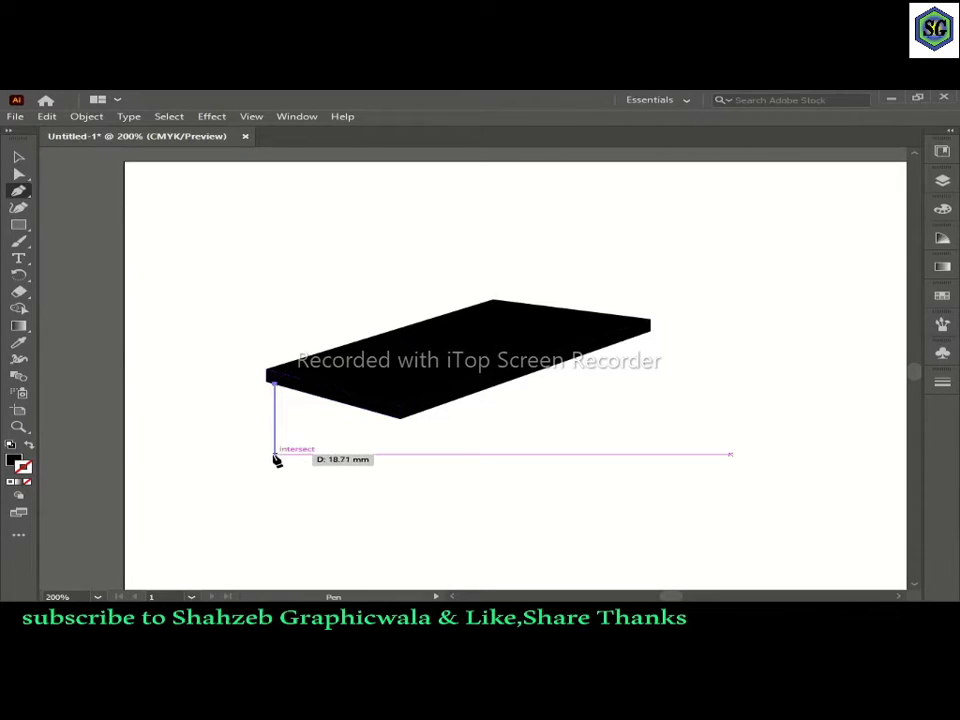
pyautogui.click(275, 456)
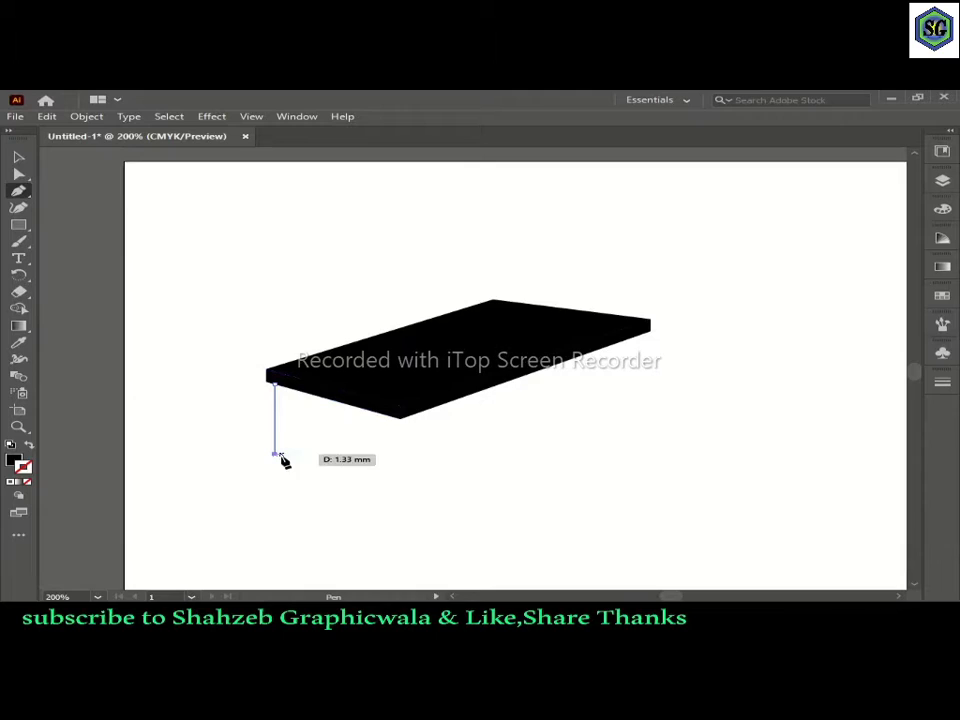
pyautogui.click(281, 458)
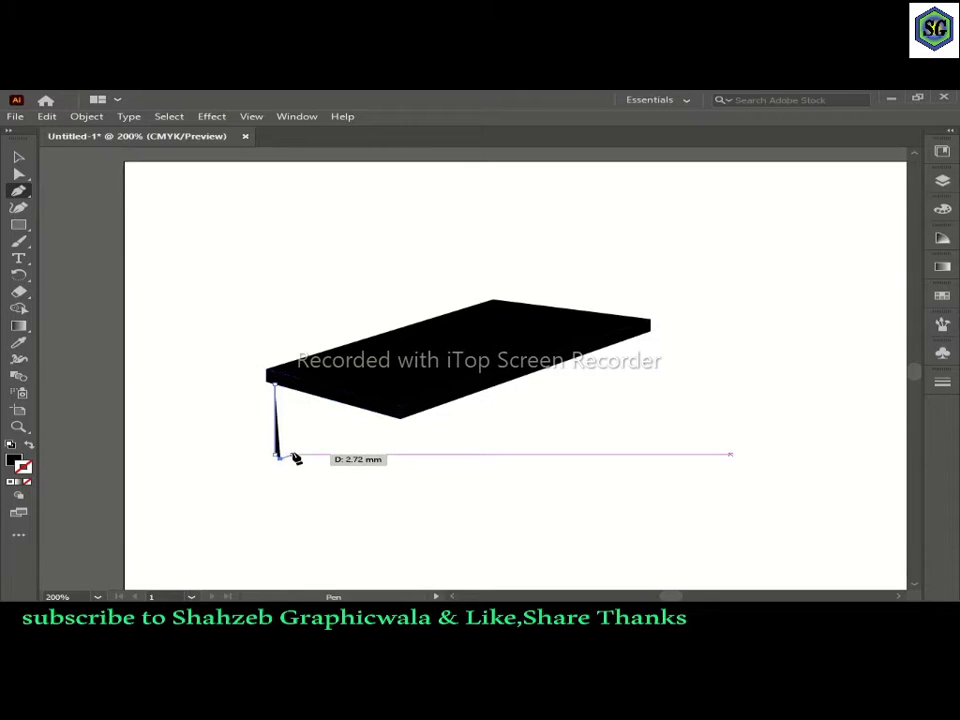
pyautogui.click(284, 388)
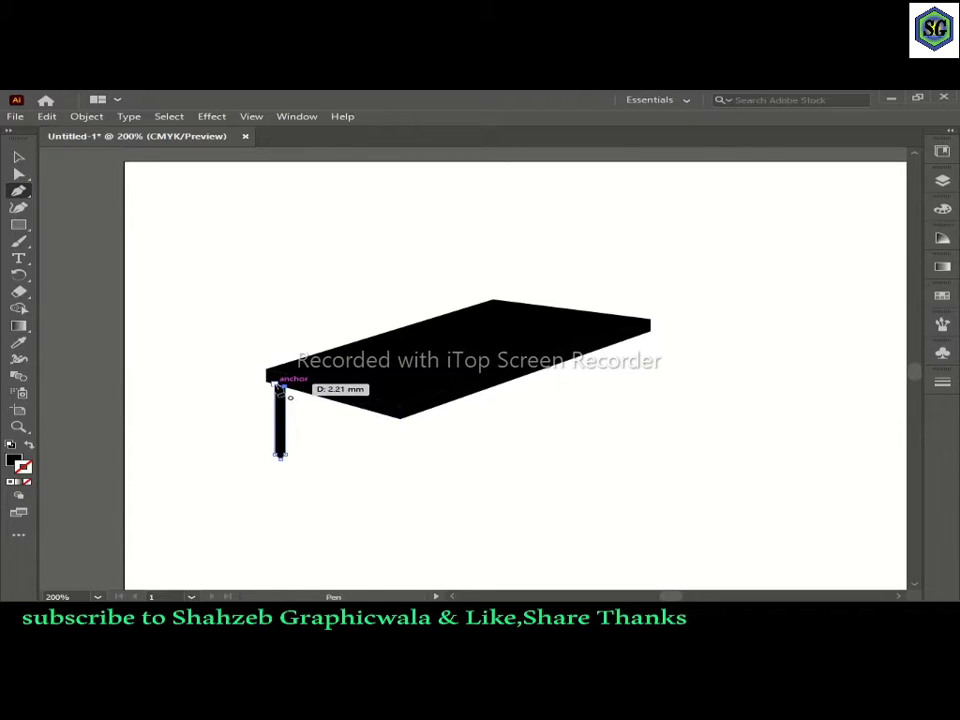
# Step: Add a pointed bottom tip and top-edge anchors, closing the leg's second narrow face
pyautogui.scroll(5, 284, 390)
pyautogui.scroll(3, 284, 390)
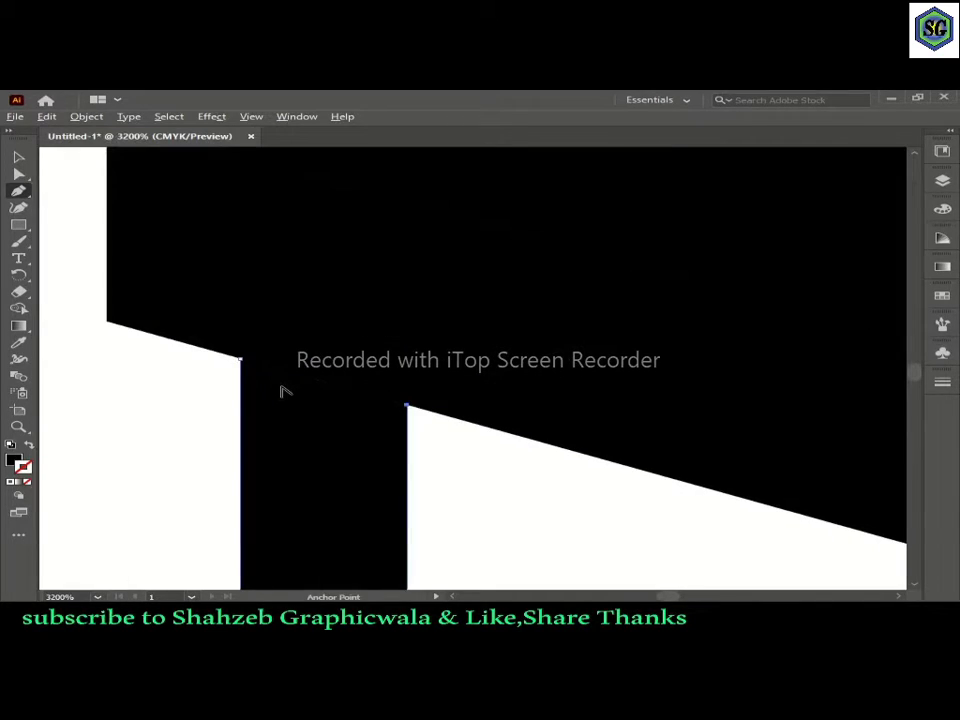
pyautogui.click(323, 381)
pyautogui.scroll(-2, 343, 463)
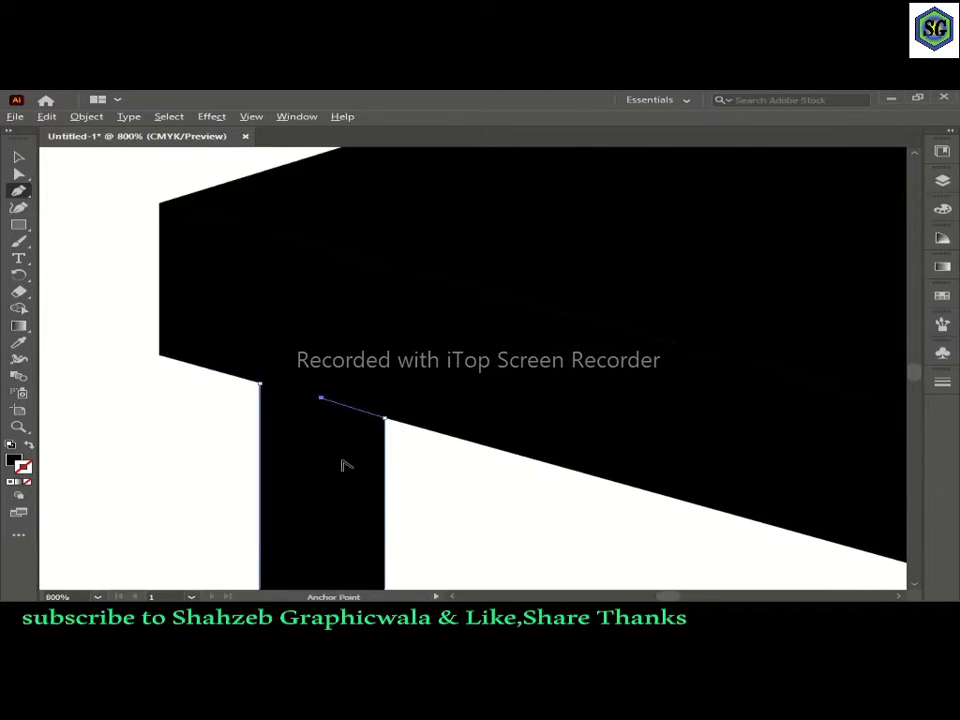
pyautogui.scroll(-5, 321, 529)
pyautogui.moveTo(321, 529); pyautogui.dragTo(313, 322)
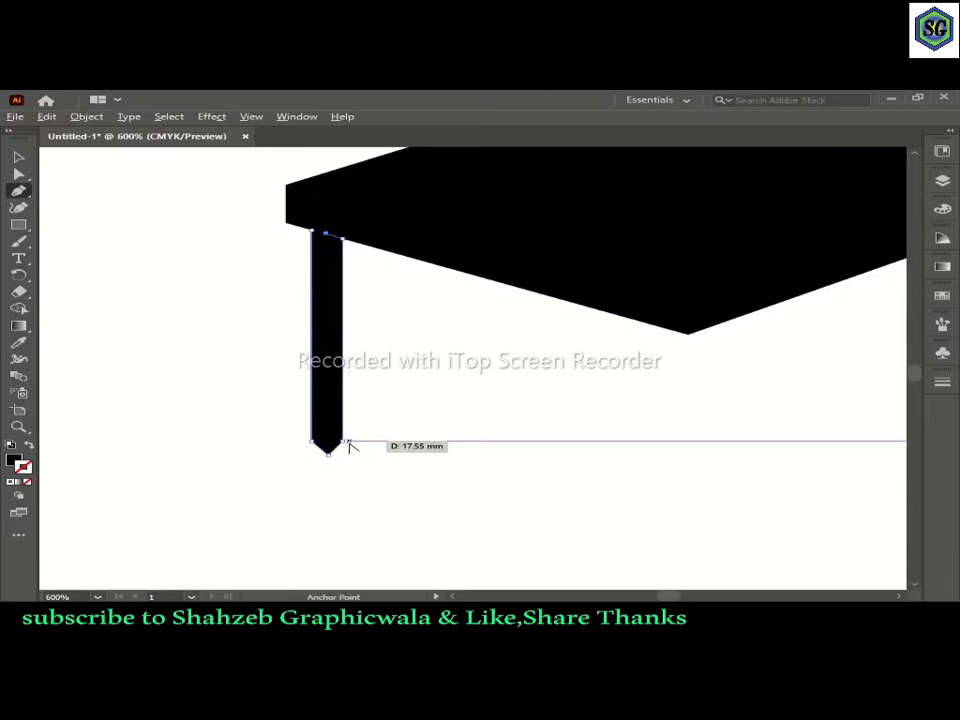
pyautogui.scroll(5, 350, 445)
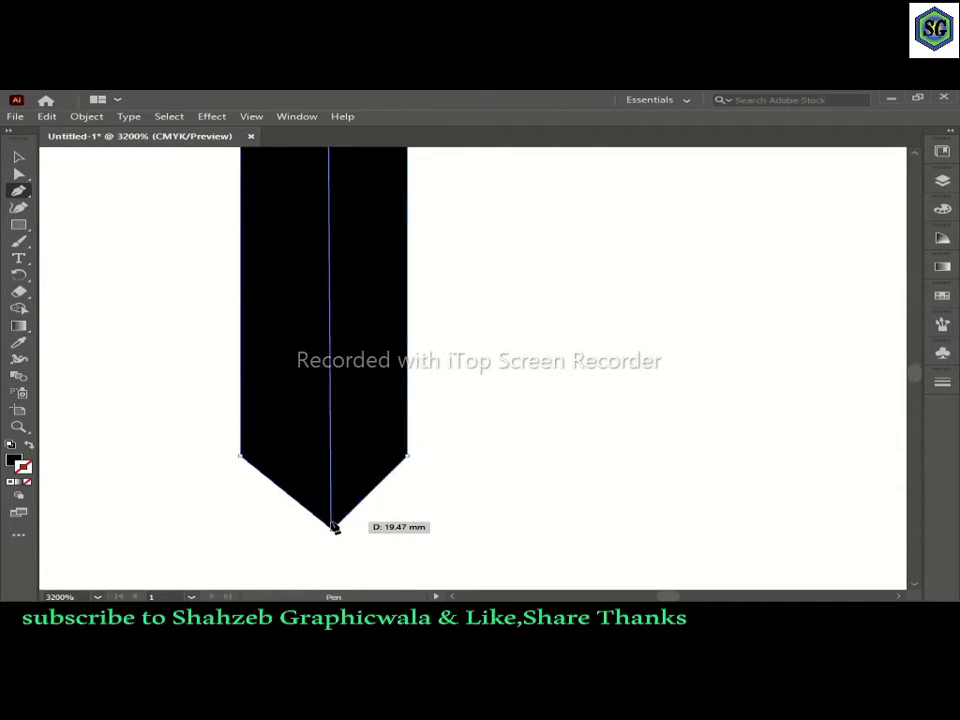
pyautogui.click(333, 525)
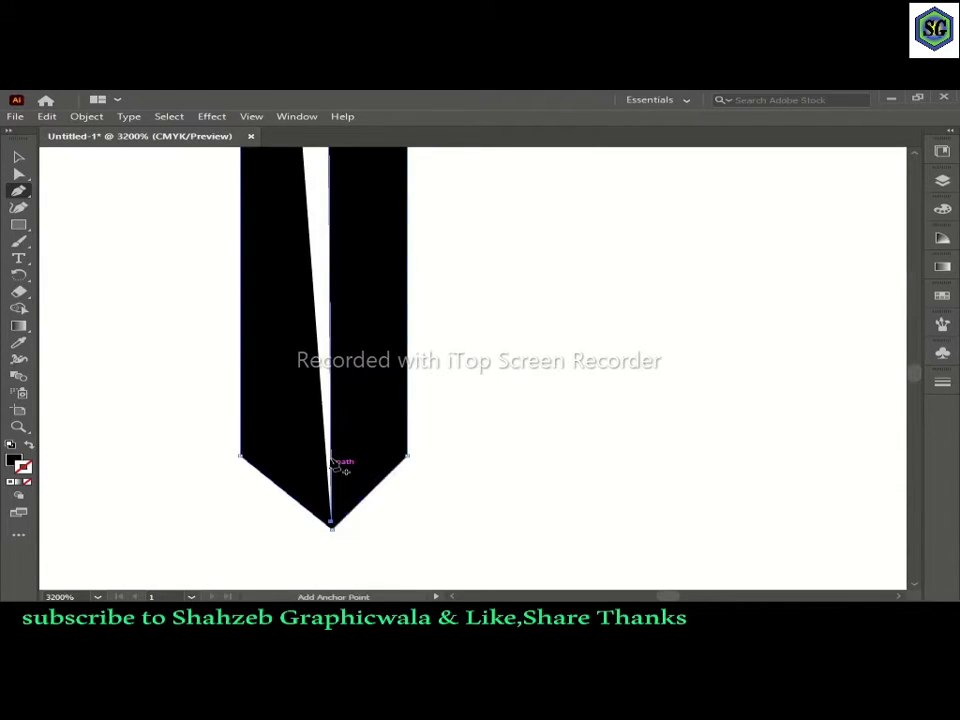
pyautogui.moveTo(325, 295); pyautogui.dragTo(335, 470)
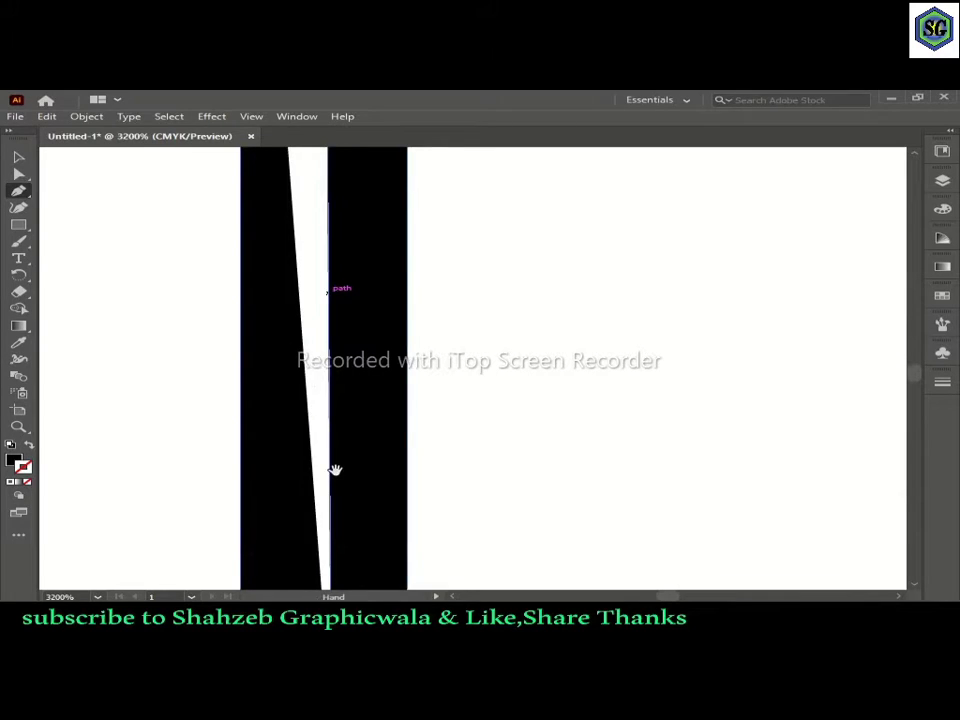
pyautogui.moveTo(335, 470); pyautogui.dragTo(377, 660)
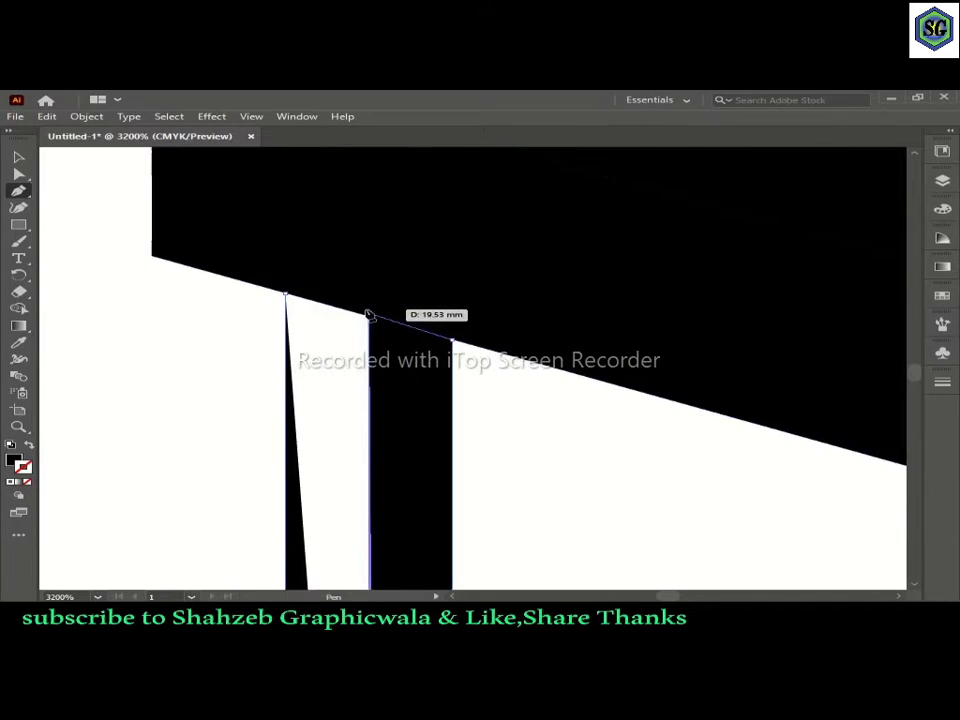
pyautogui.click(367, 314)
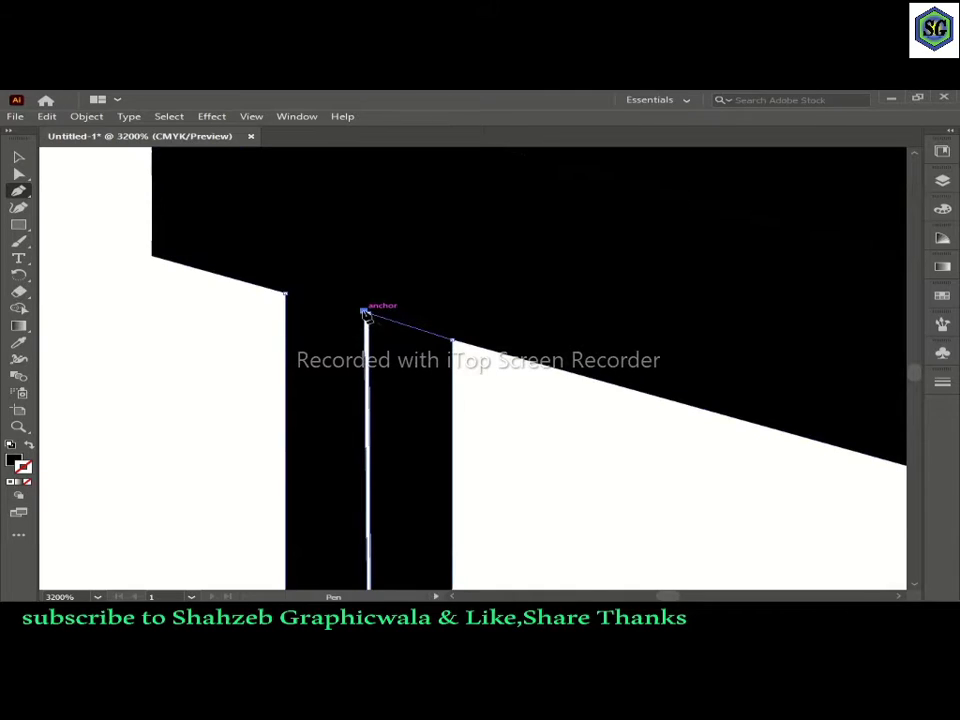
pyautogui.click(365, 313)
# Step: End the leg path, then select and move the leg before undoing the move
pyautogui.press('Escape')
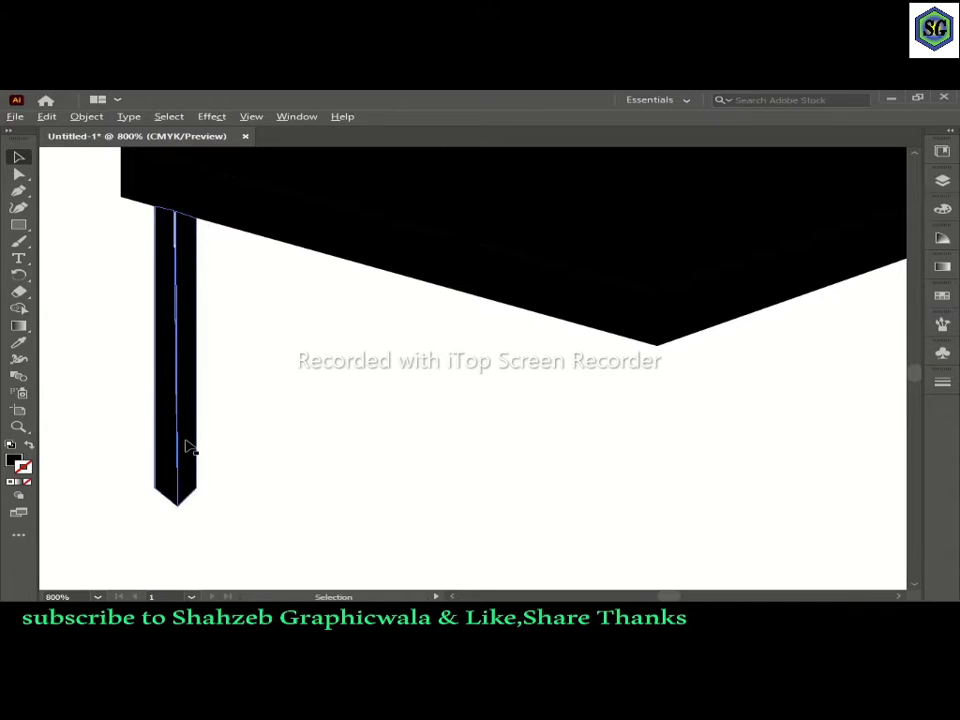
pyautogui.click(186, 446)
pyautogui.moveTo(190, 360); pyautogui.dragTo(357, 430)
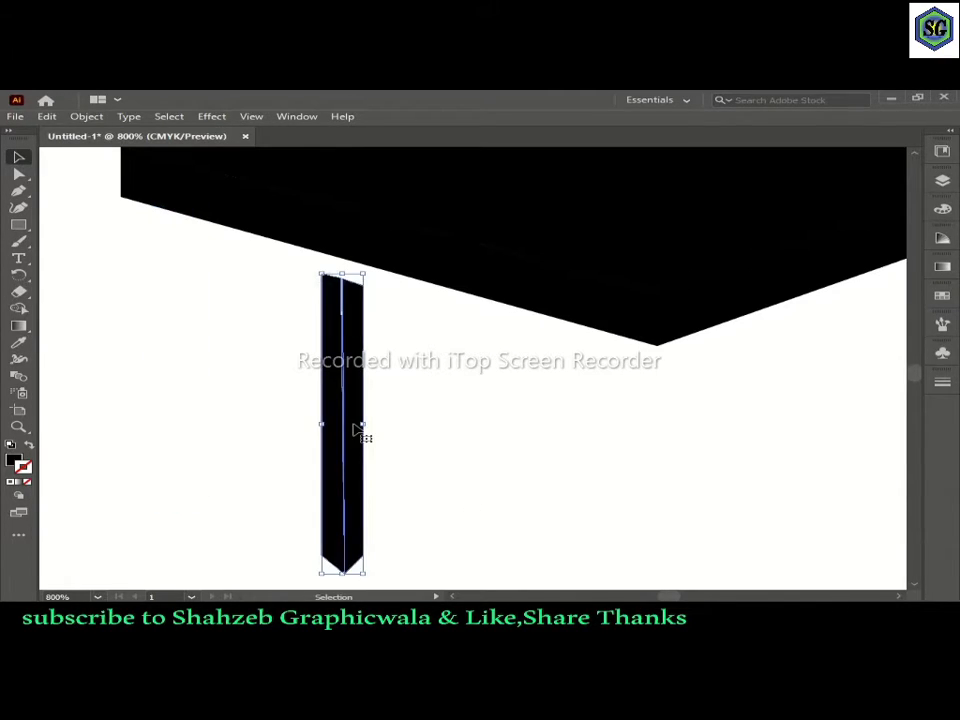
pyautogui.hotkey('ctrl', 'z')
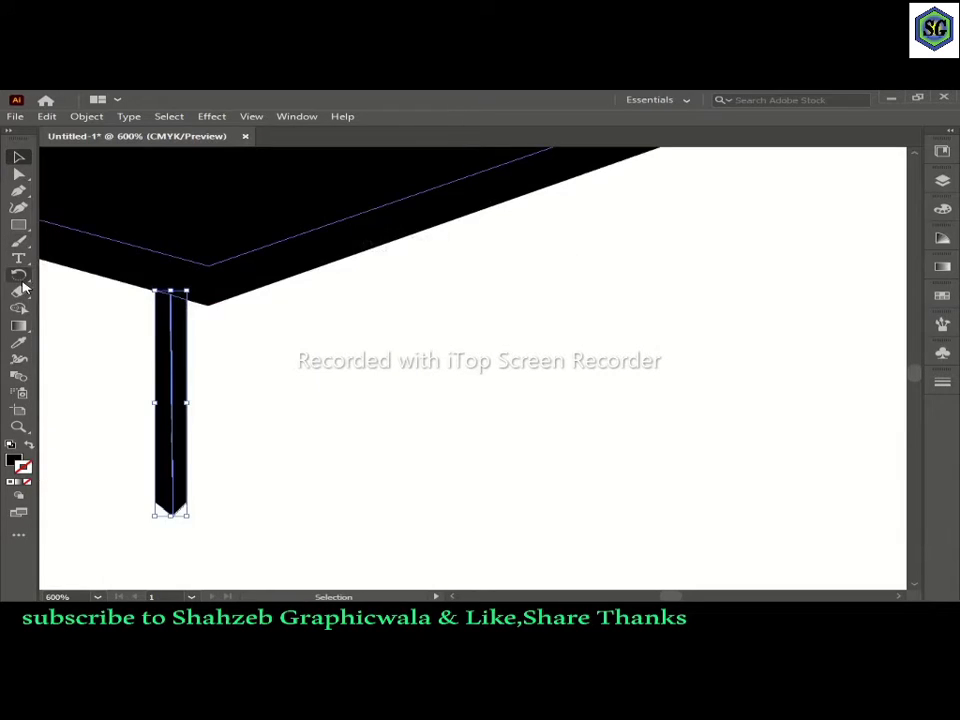
# Step: Flip the leg horizontally with the Reflect tool
pyautogui.keyDown('alt'); pyautogui.click(14, 275); pyautogui.keyUp('alt')
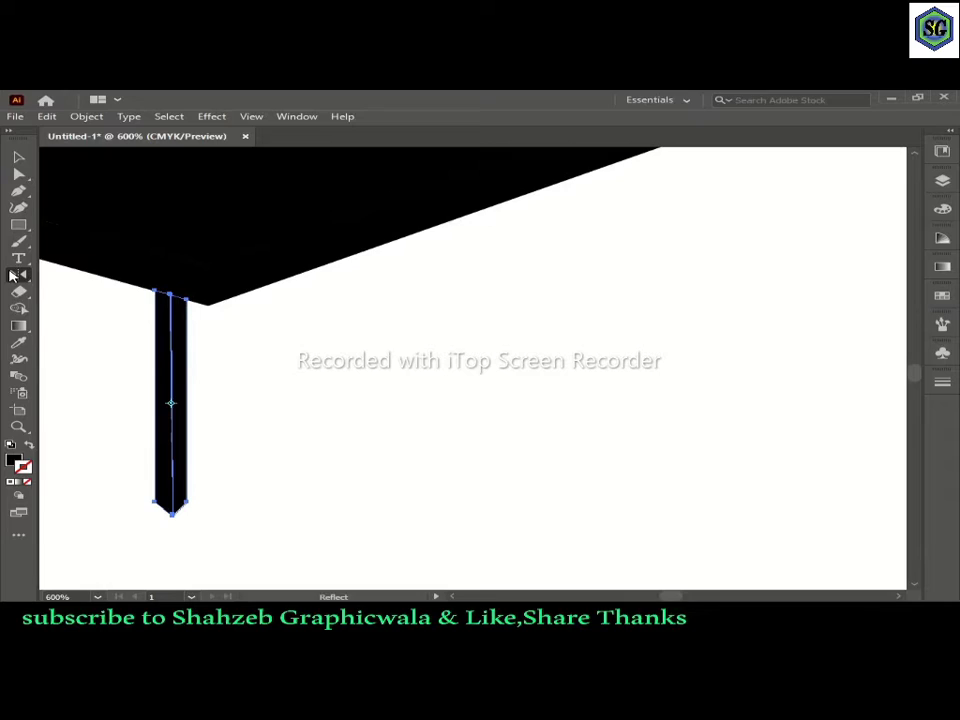
pyautogui.moveTo(171, 250); pyautogui.dragTo(171, 180)
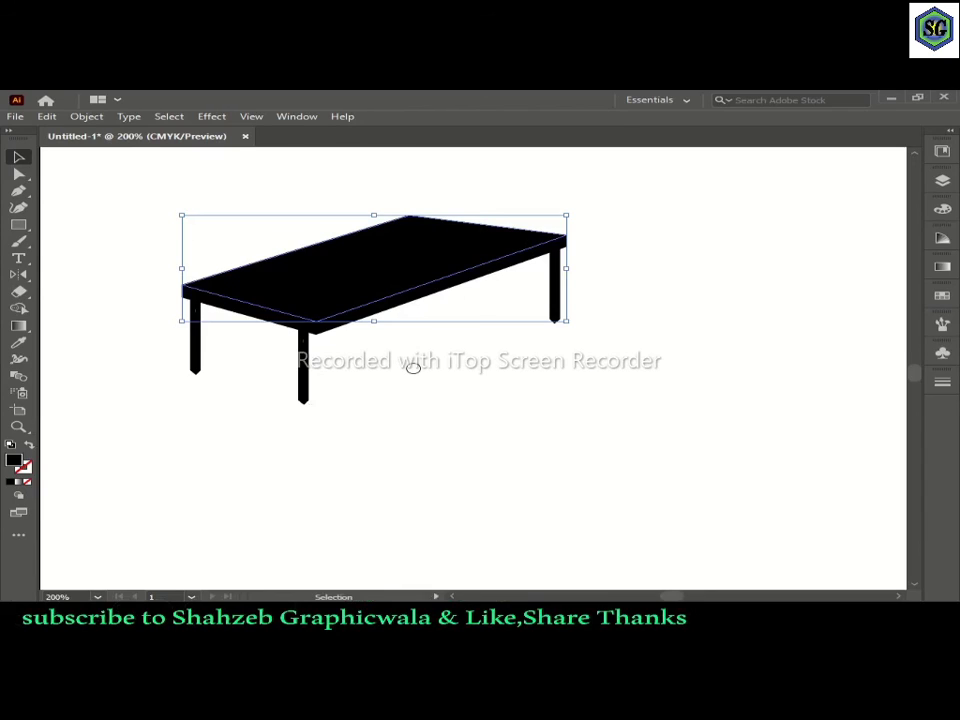
pyautogui.moveTo(527, 606)
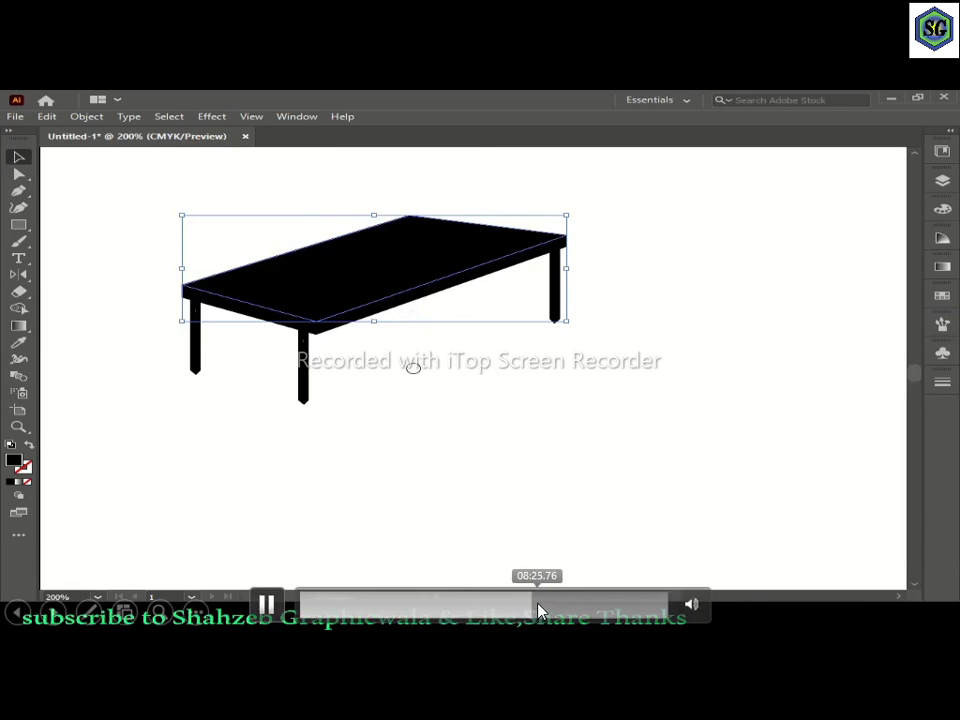
# Step: Skip through the video past the maroon table and leg close-up to the maroon sample shapes
pyautogui.click(538, 612)
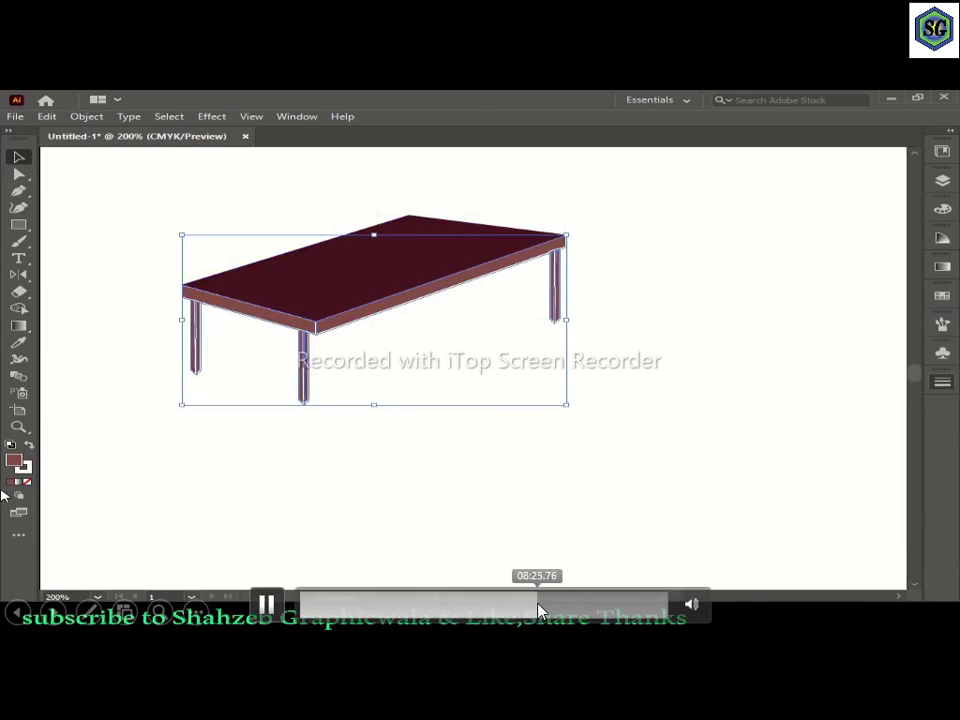
pyautogui.click(544, 612)
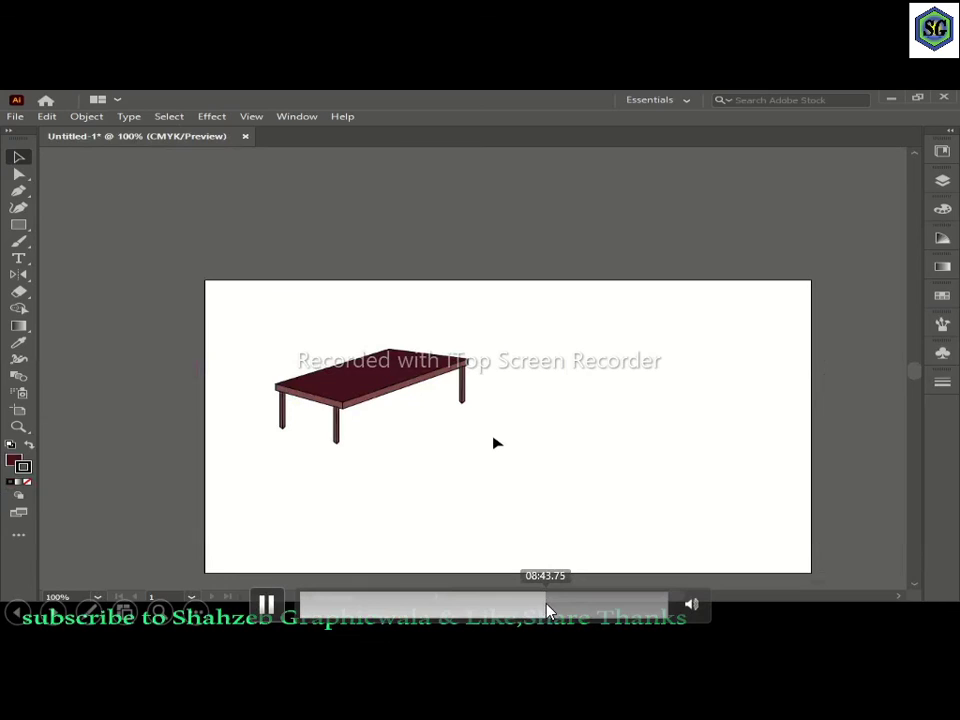
pyautogui.click(550, 612)
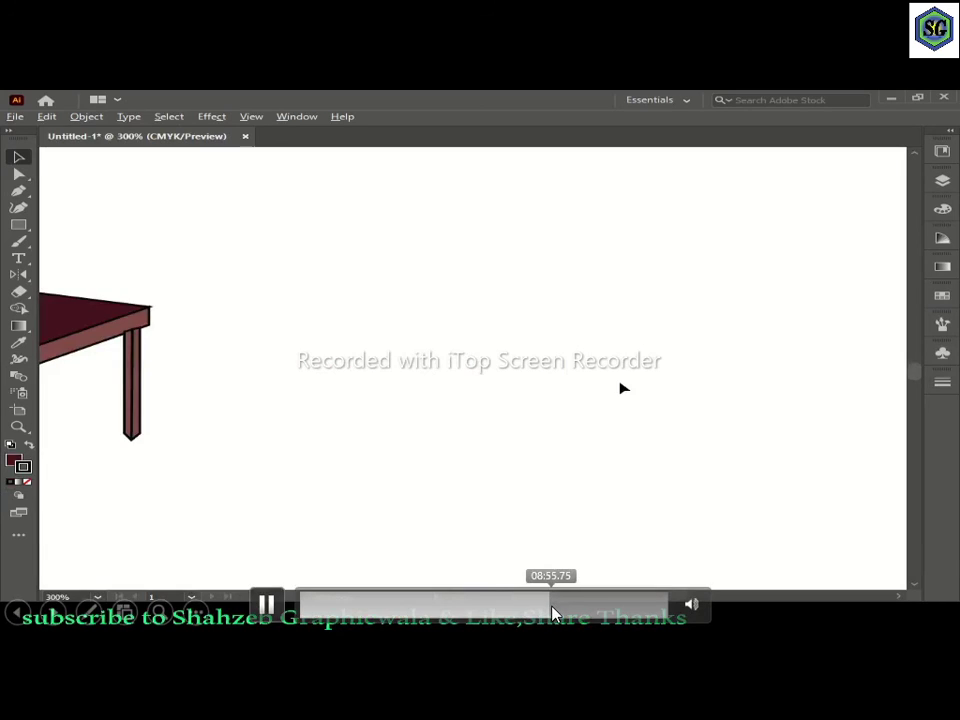
pyautogui.click(553, 607)
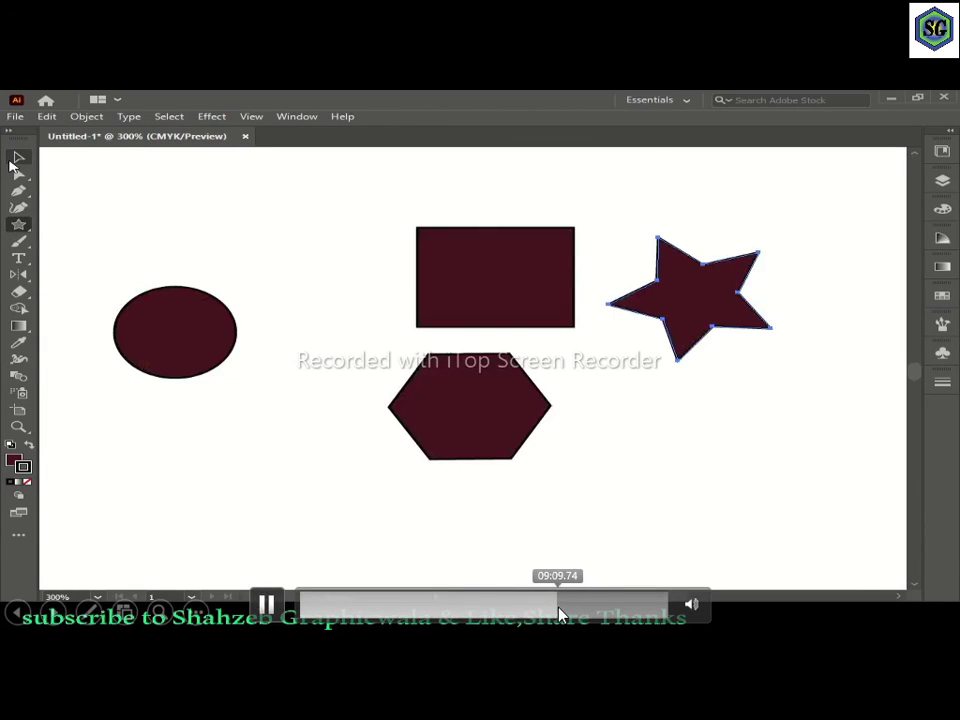